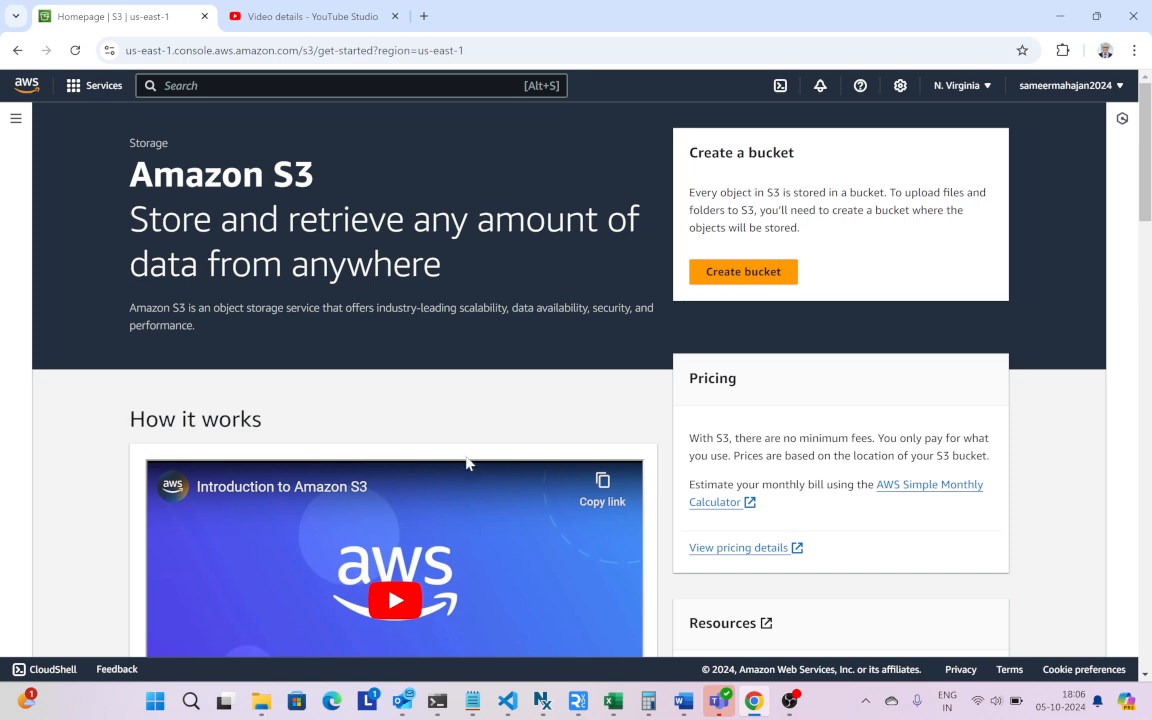
- Start a new general purpose S3 bucket in us-east-1 and enter the account owner's full name as the bucket name
{"action": "left_click", "coordinate": [718, 284]}
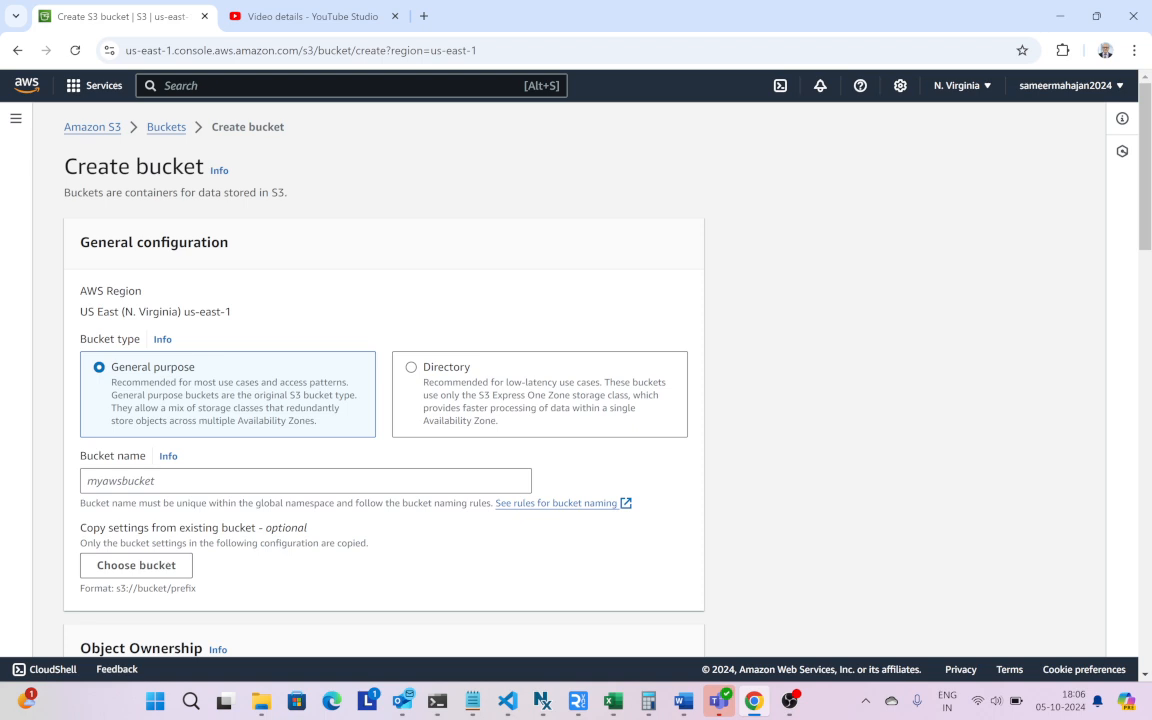
{"action": "left_click", "coordinate": [150, 481]}
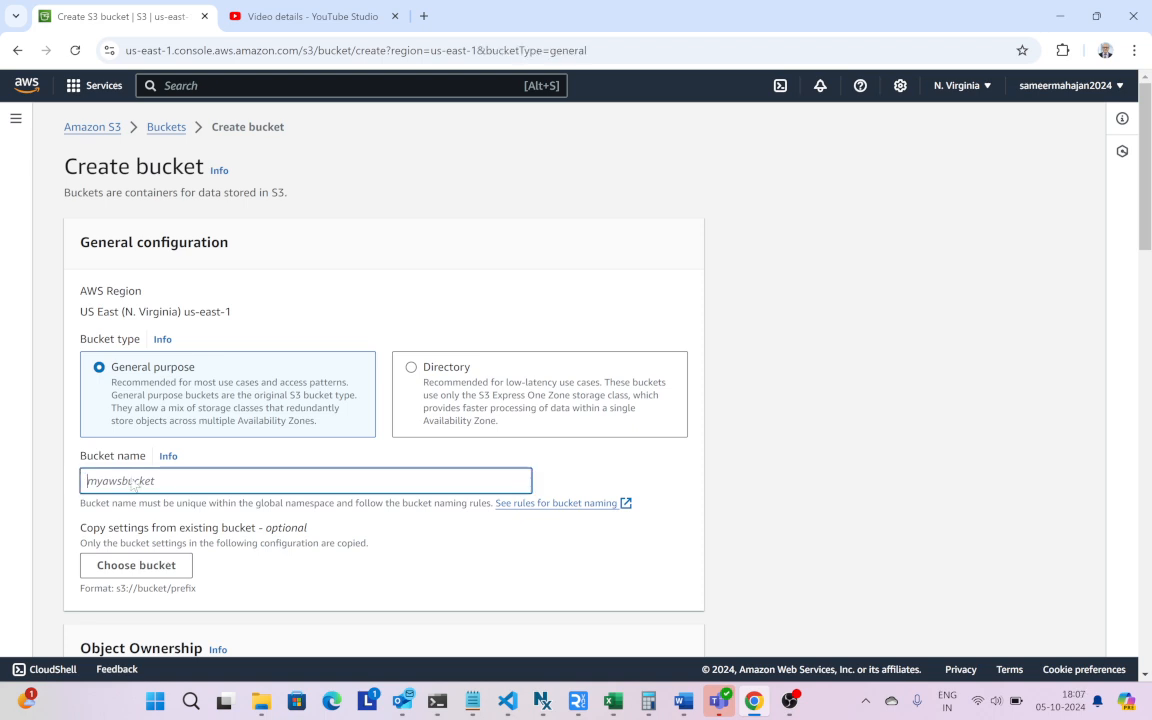
{"action": "type", "text": "samee"}
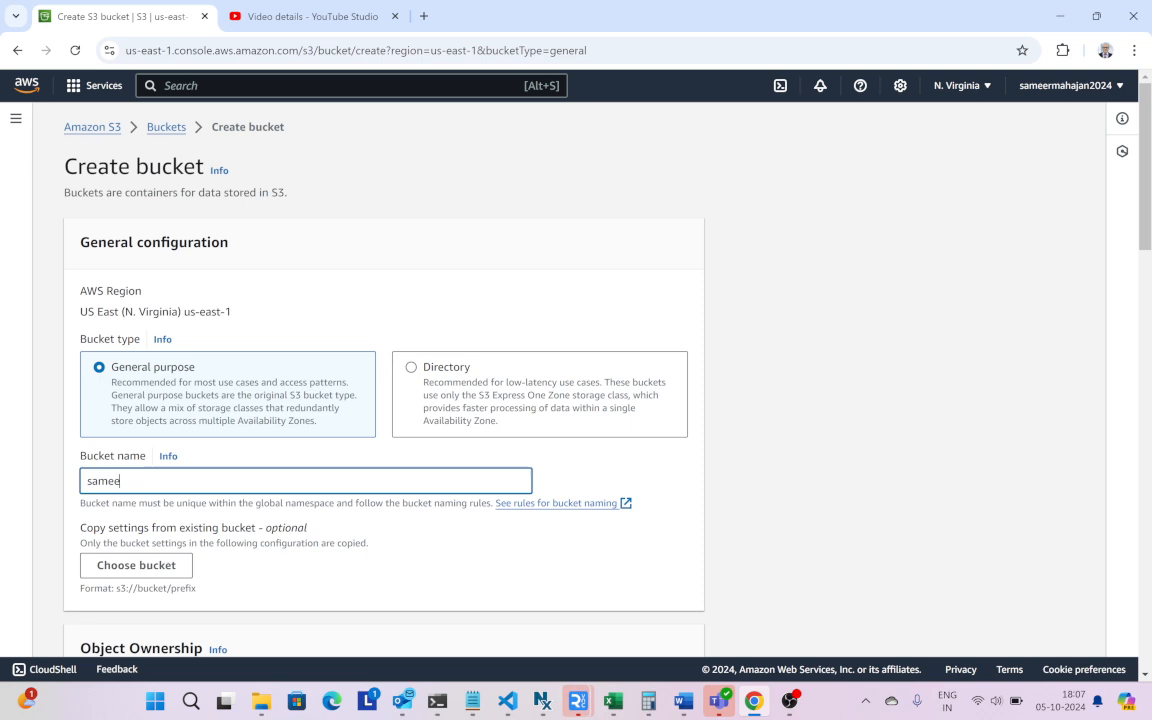
{"action": "type", "text": "rmahajan"}
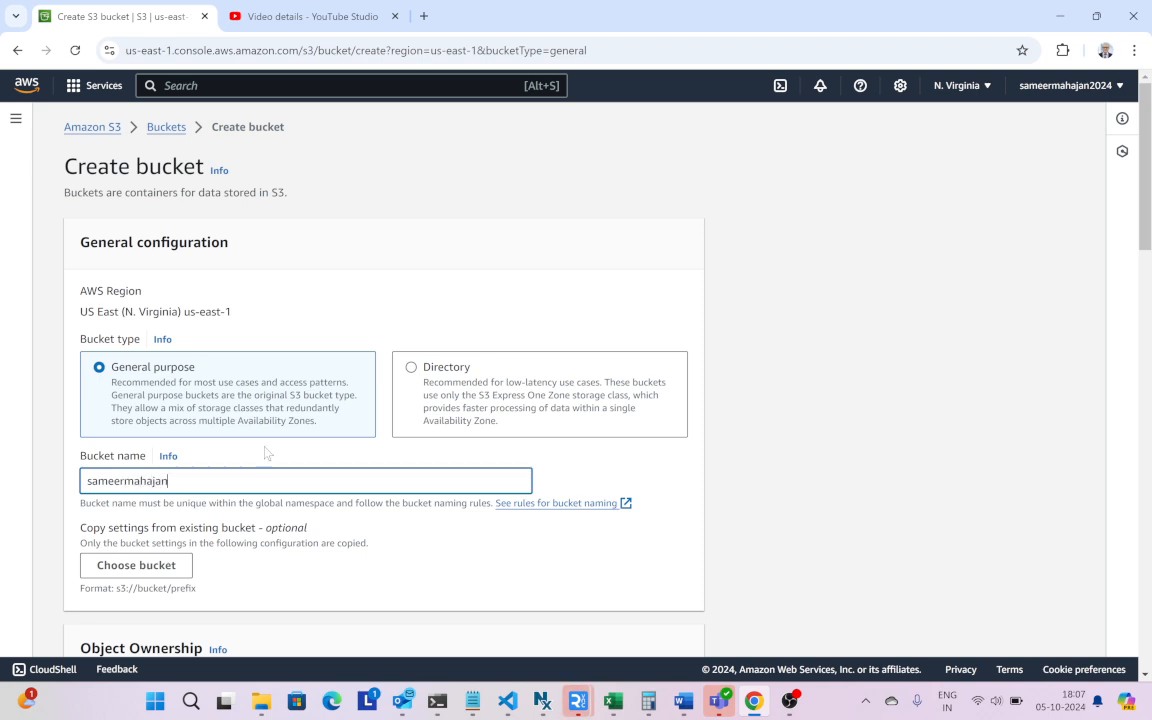
- Create the bucket, keeping the default ownership, public access, versioning and encryption settings
{"action": "scroll", "coordinate": [266, 455], "scroll_direction": "down", "scroll_amount": 2}
{"action": "scroll", "coordinate": [266, 454], "scroll_direction": "down", "scroll_amount": 3}
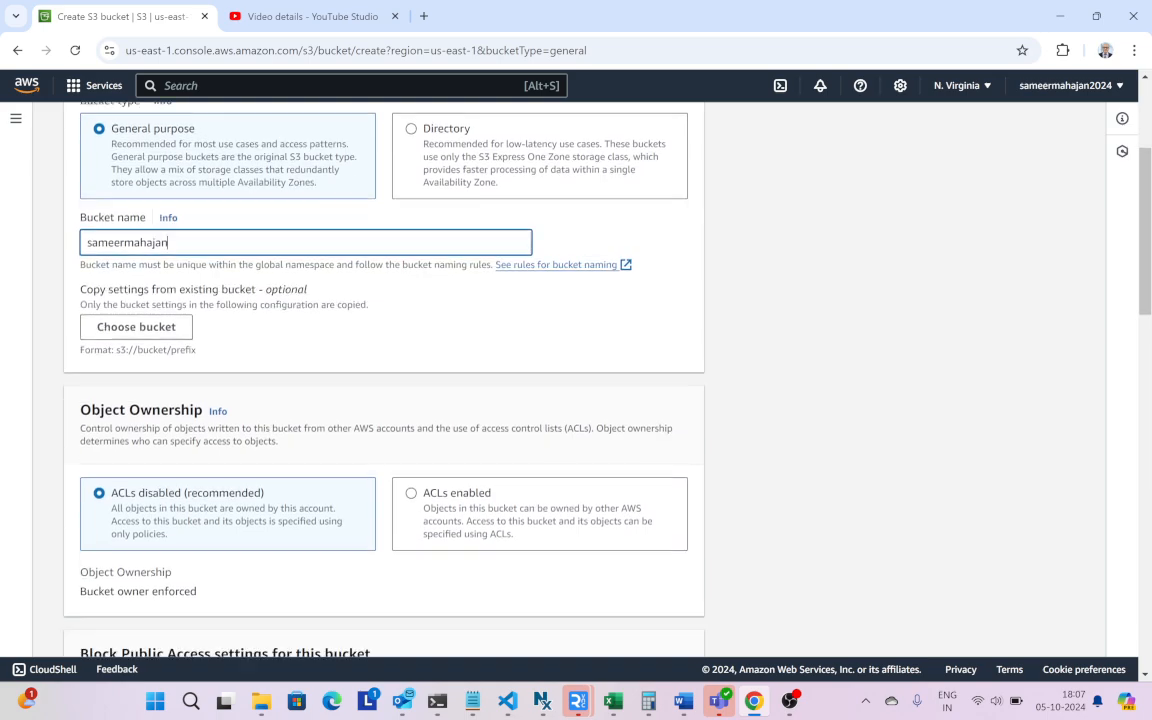
{"action": "scroll", "coordinate": [268, 456], "scroll_direction": "down", "scroll_amount": 8}
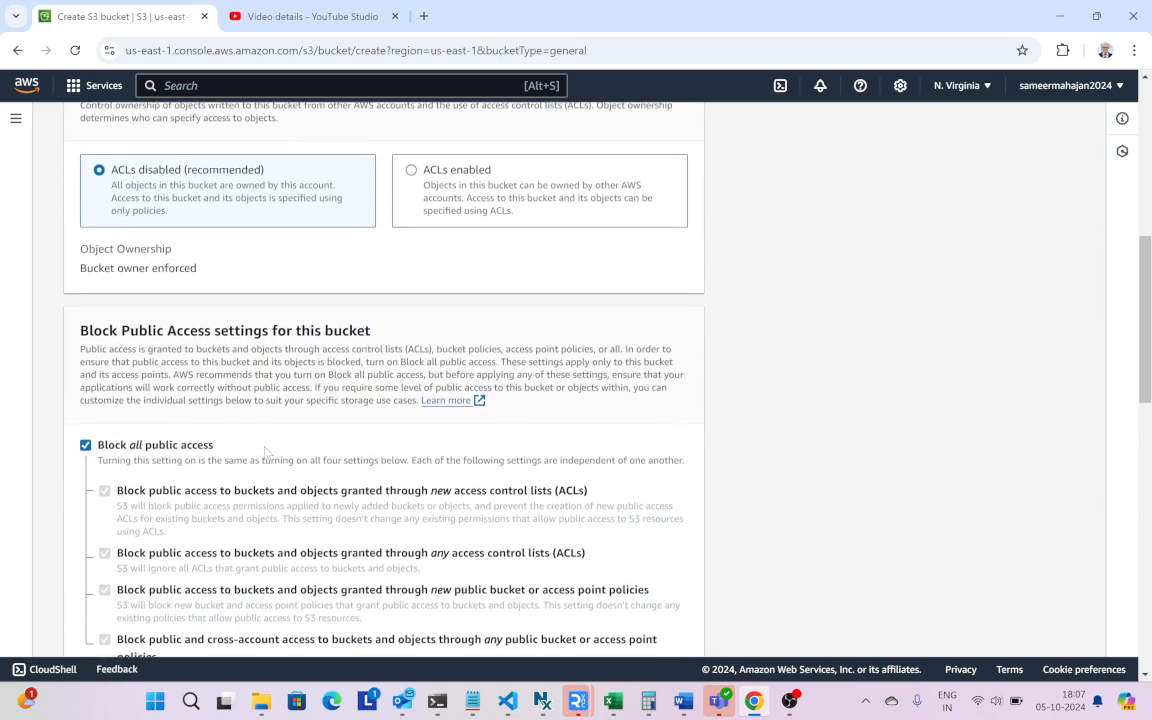
{"action": "scroll", "coordinate": [337, 415], "scroll_direction": "down", "scroll_amount": 7}
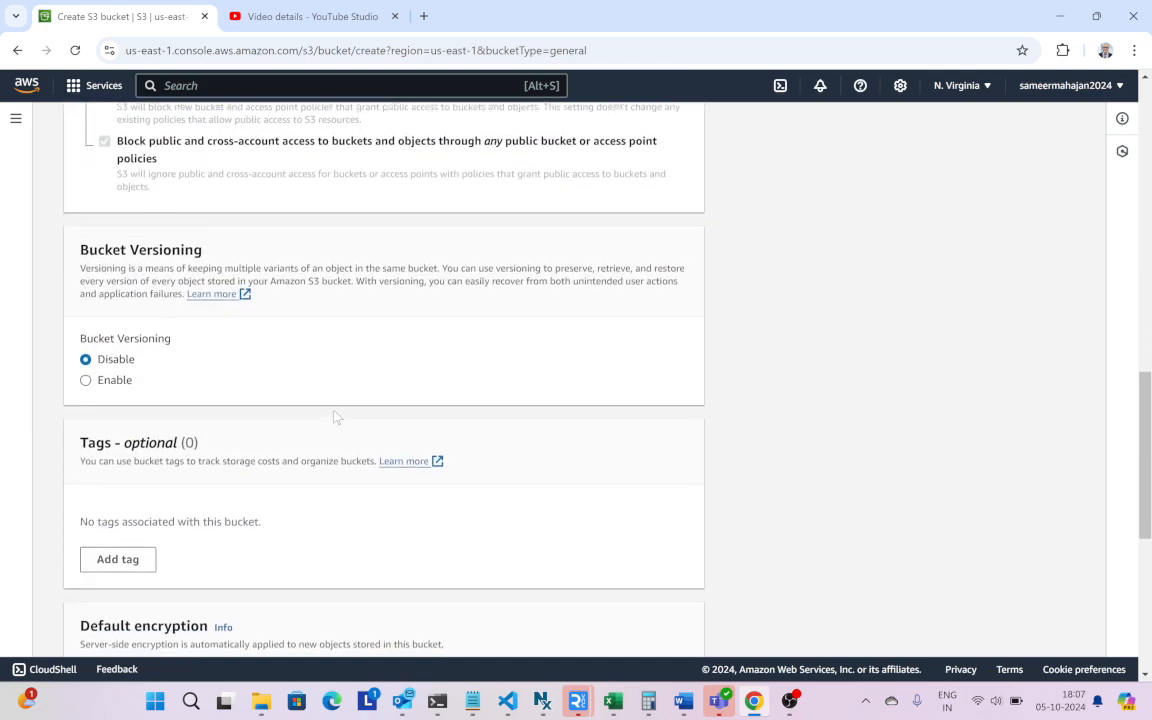
{"action": "scroll", "coordinate": [337, 417], "scroll_direction": "down", "scroll_amount": 6}
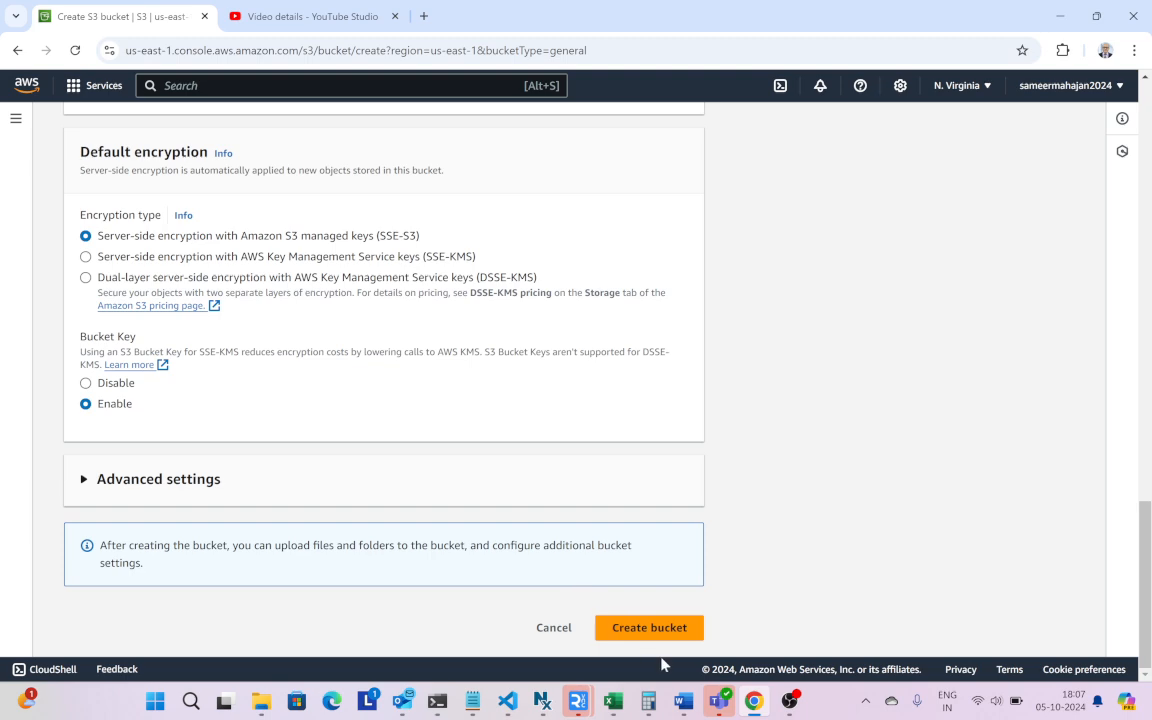
{"action": "left_click", "coordinate": [648, 628]}
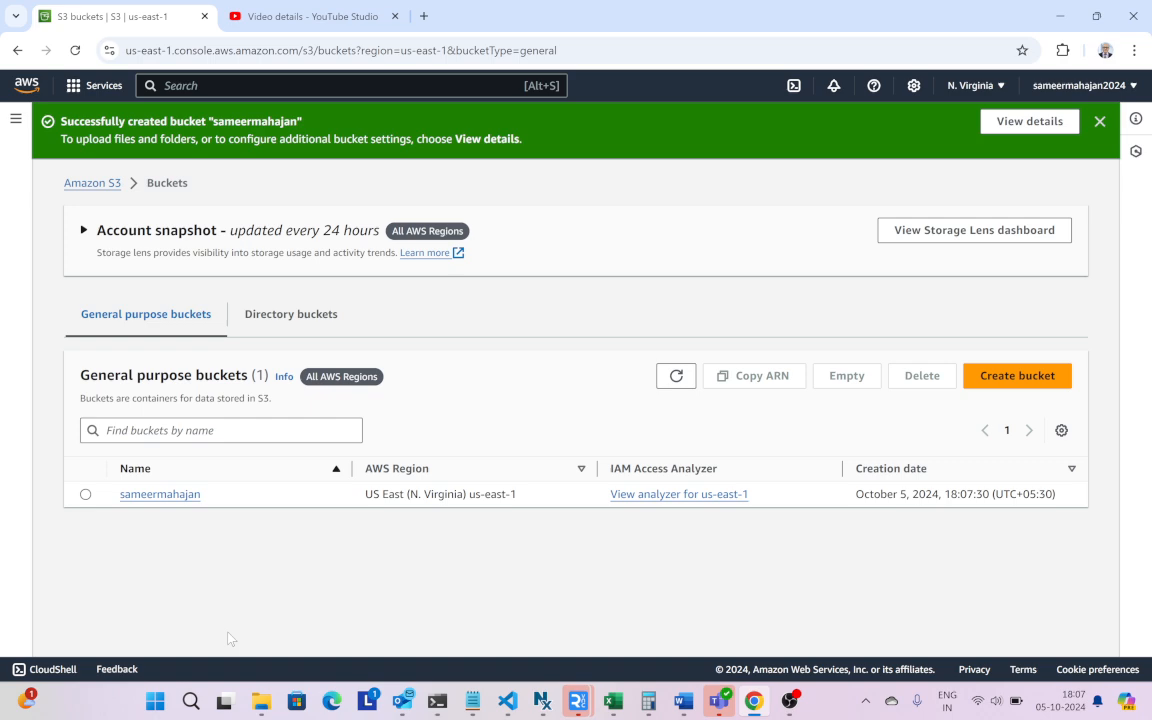
{"action": "left_click", "coordinate": [131, 500]}
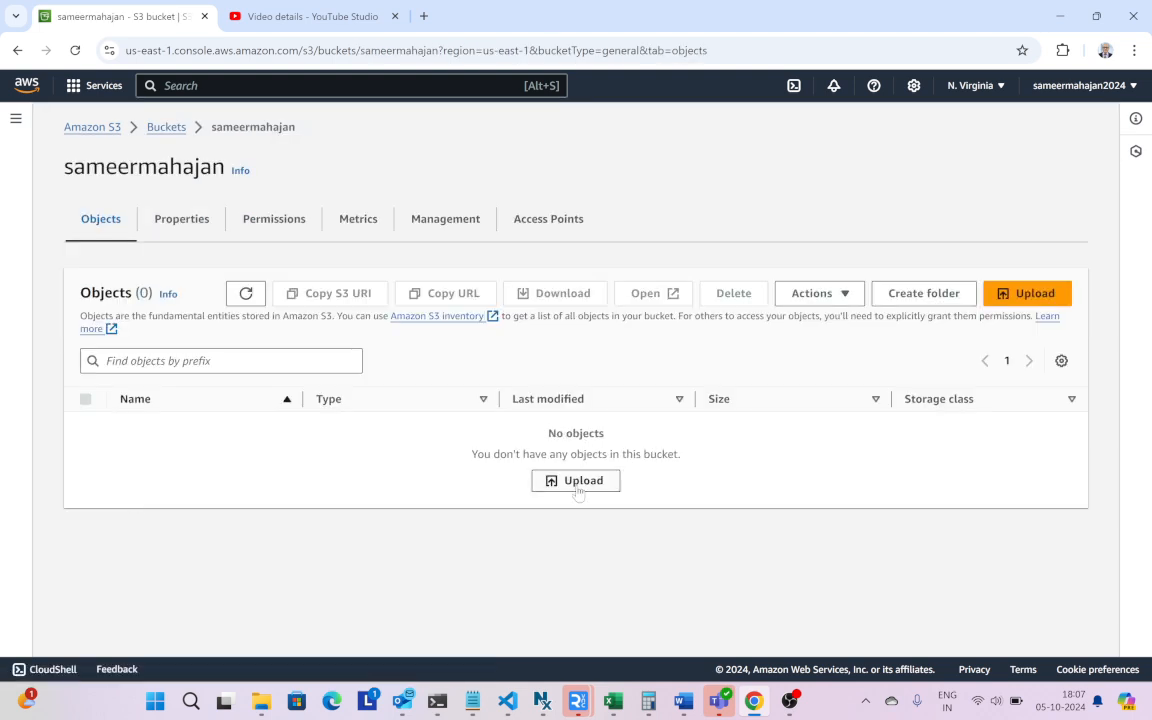
{"action": "left_click", "coordinate": [578, 482]}
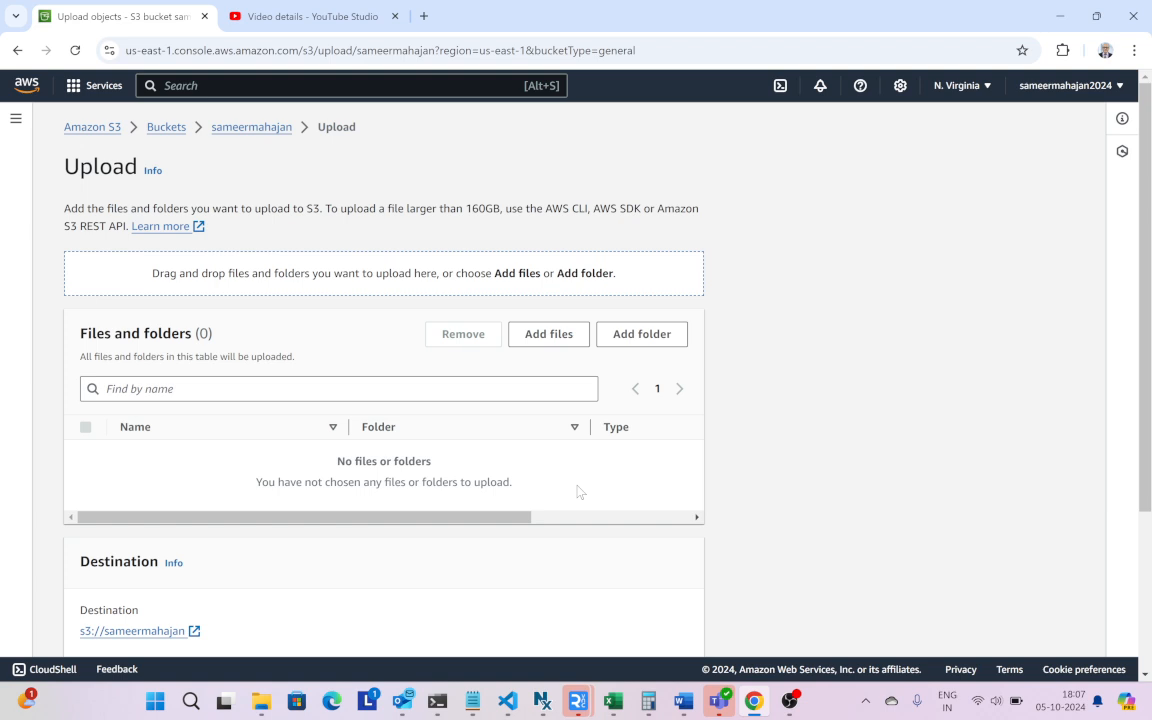
{"action": "left_click", "coordinate": [527, 345]}
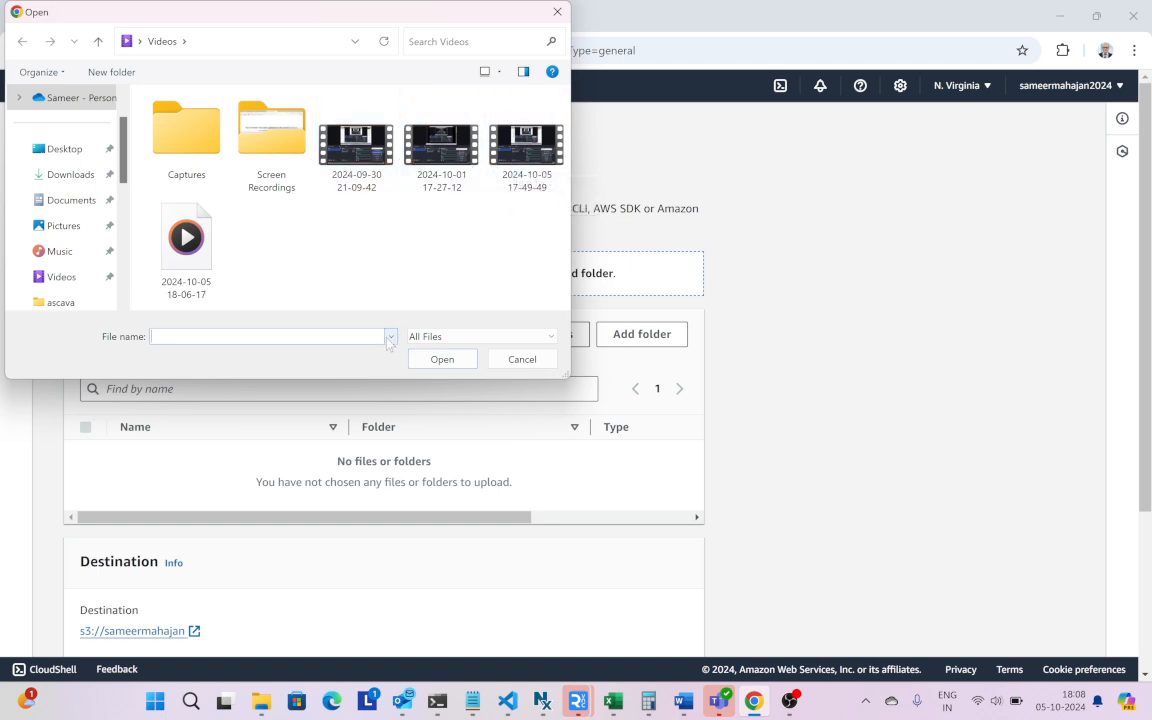
{"action": "left_click", "coordinate": [515, 157]}
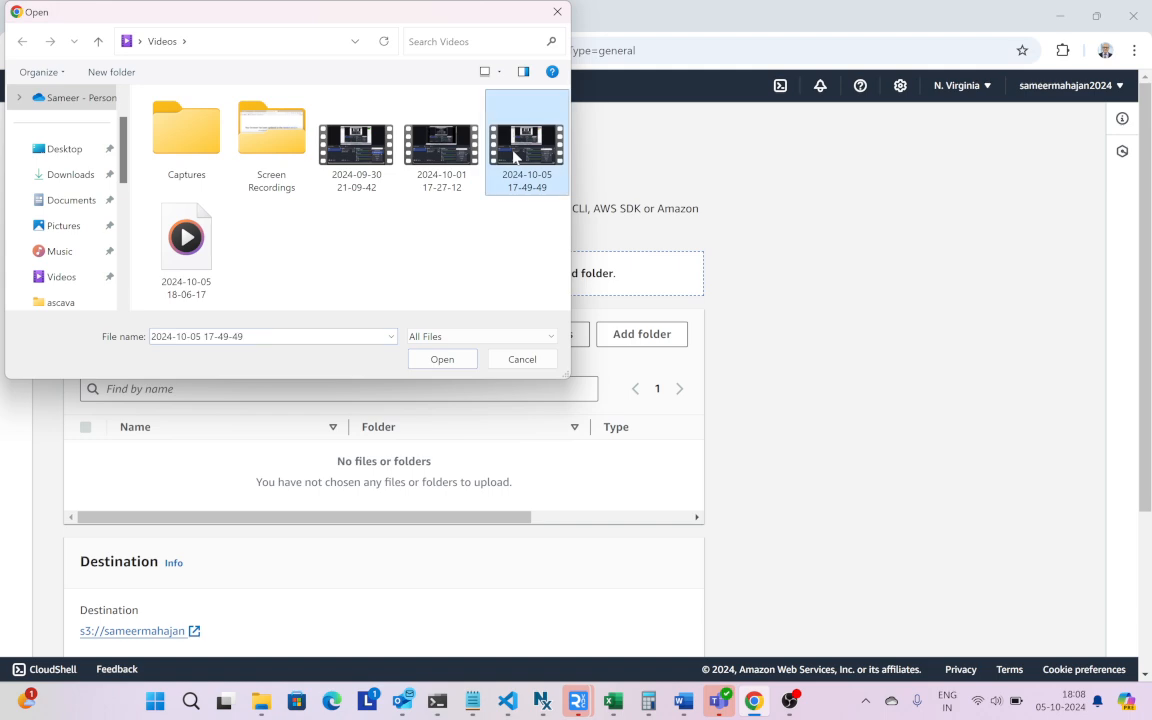
{"action": "left_click", "coordinate": [442, 360]}
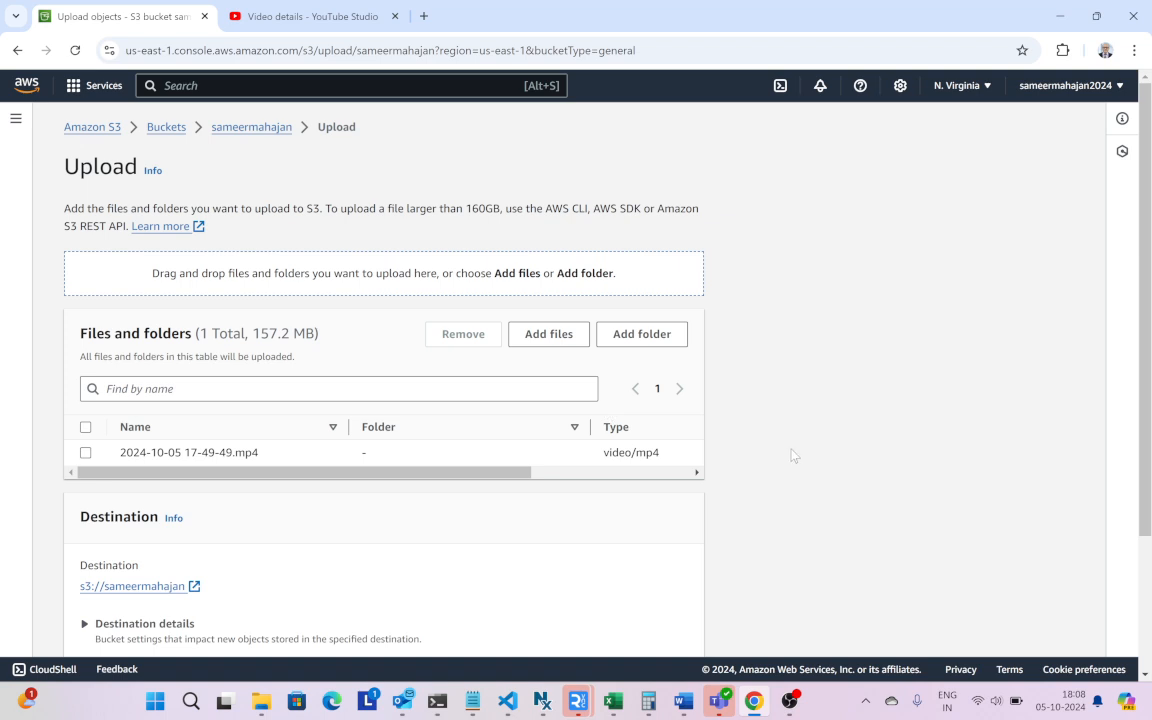
{"action": "scroll", "coordinate": [793, 456], "scroll_direction": "down", "scroll_amount": 3}
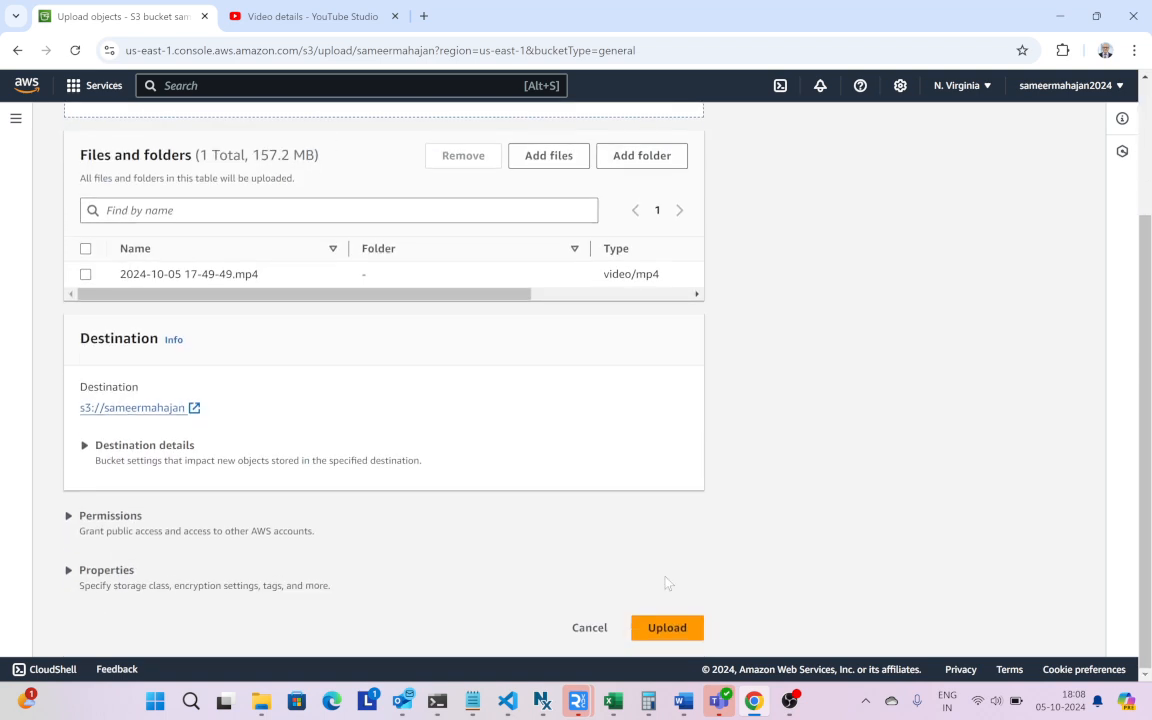
{"action": "left_click", "coordinate": [659, 627]}
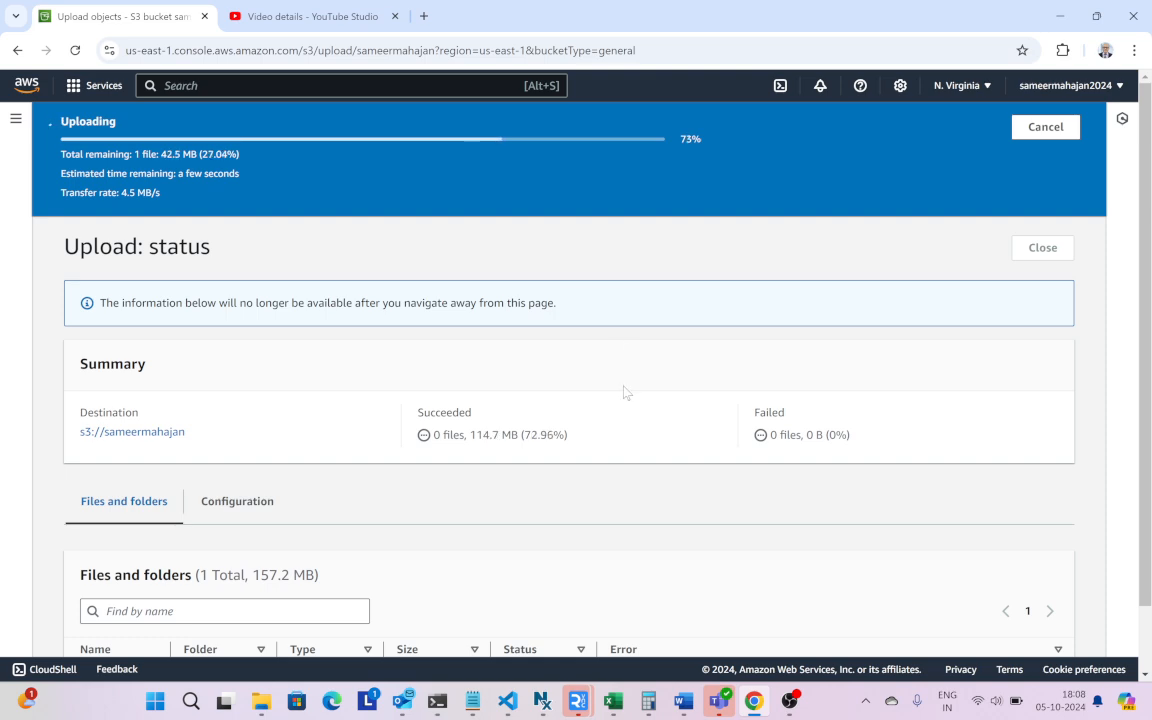
{"action": "scroll", "coordinate": [626, 370], "scroll_direction": "down", "scroll_amount": 1}
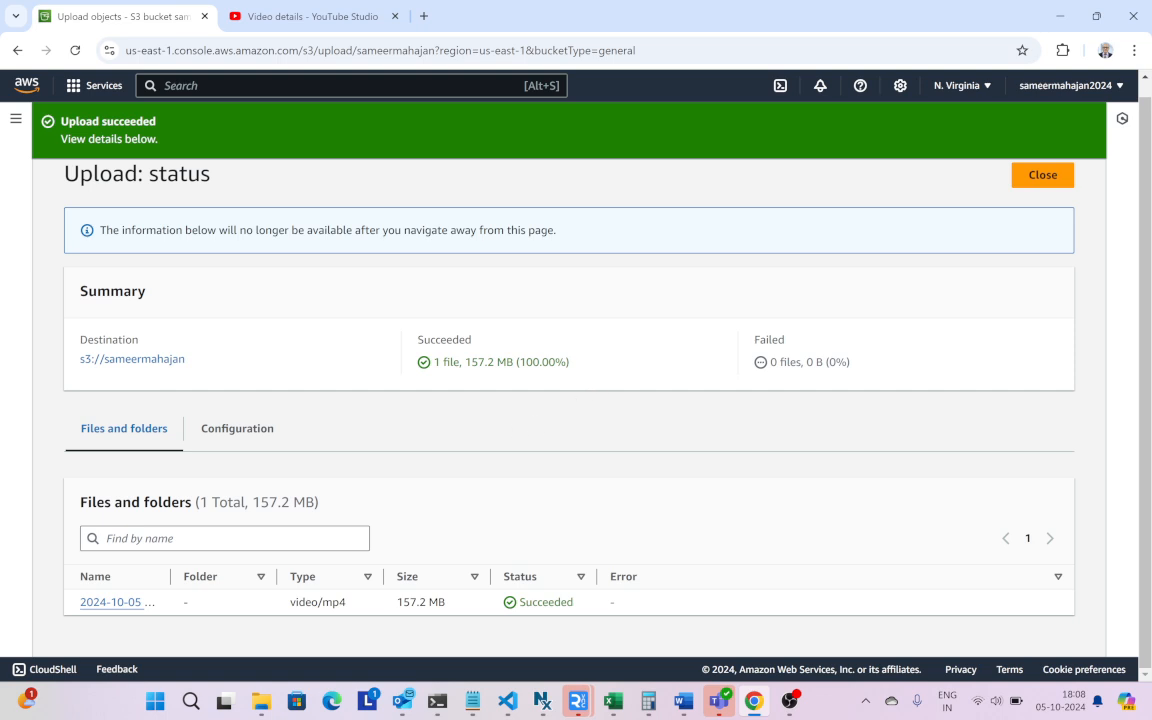
{"action": "scroll", "coordinate": [561, 354], "scroll_direction": "up", "scroll_amount": 1}
{"action": "scroll", "coordinate": [561, 354], "scroll_direction": "down", "scroll_amount": 1}
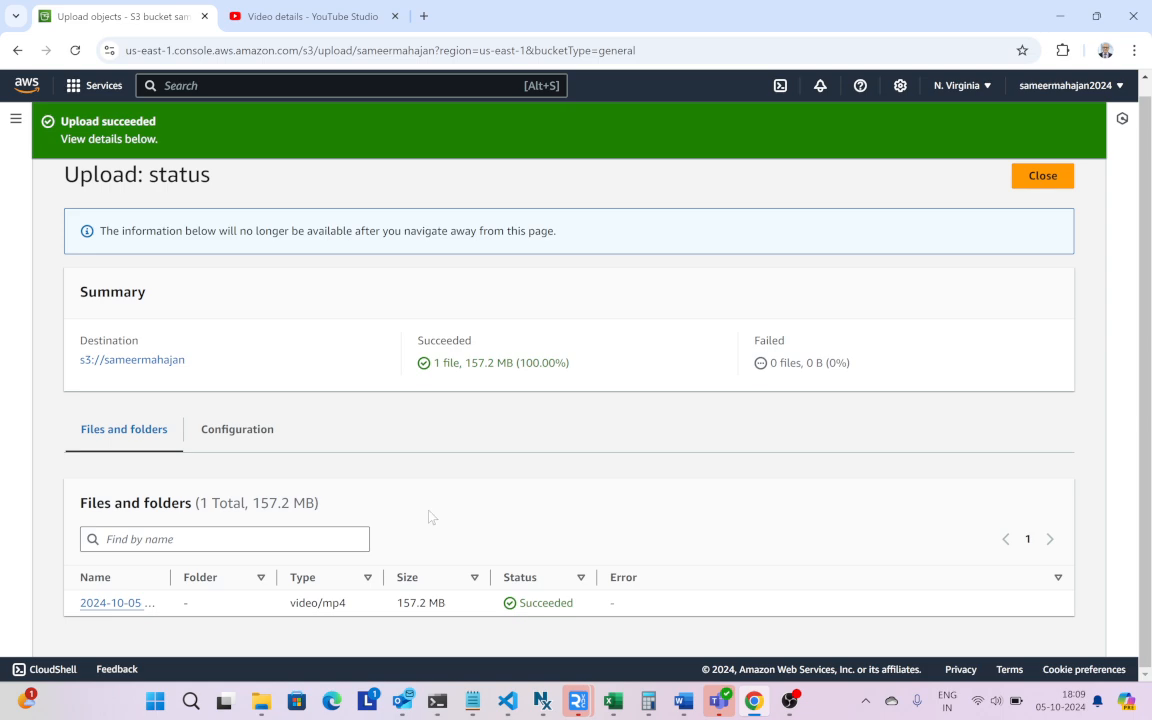
- Open the uploaded video's details and examine its overview, bucket versioning, storage class, encryption and S3 URI
{"action": "left_click", "coordinate": [128, 604]}
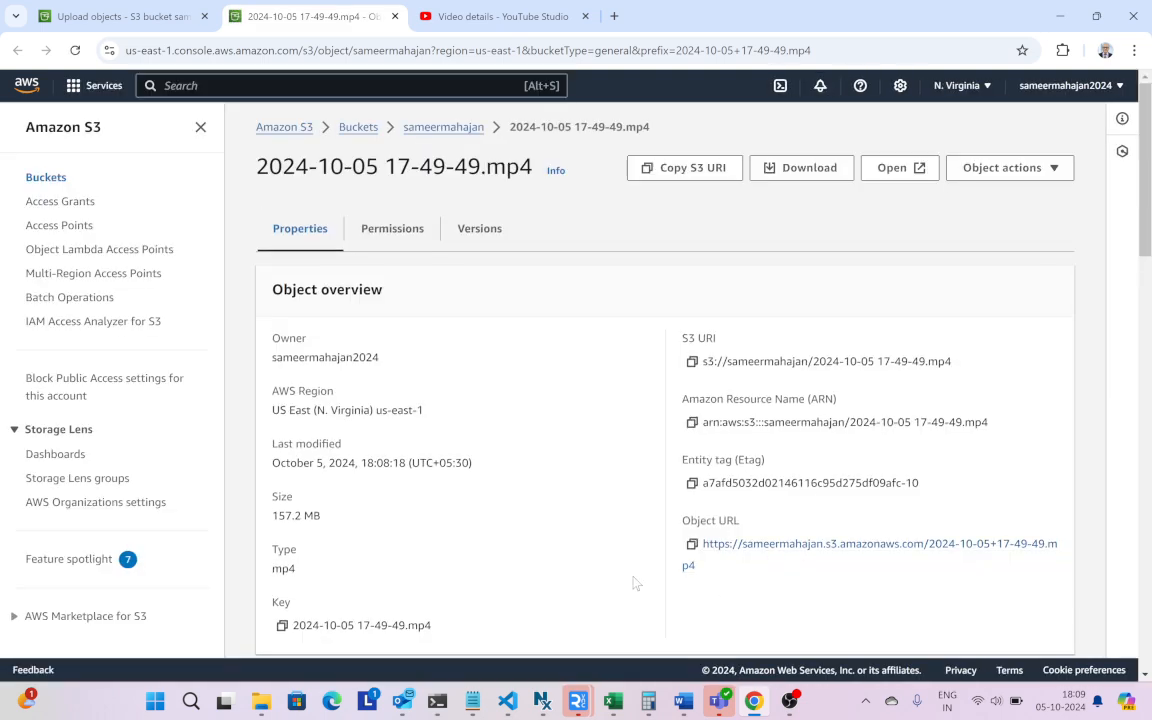
{"action": "scroll", "coordinate": [579, 478], "scroll_direction": "down", "scroll_amount": 1}
{"action": "scroll", "coordinate": [579, 480], "scroll_direction": "down", "scroll_amount": 2}
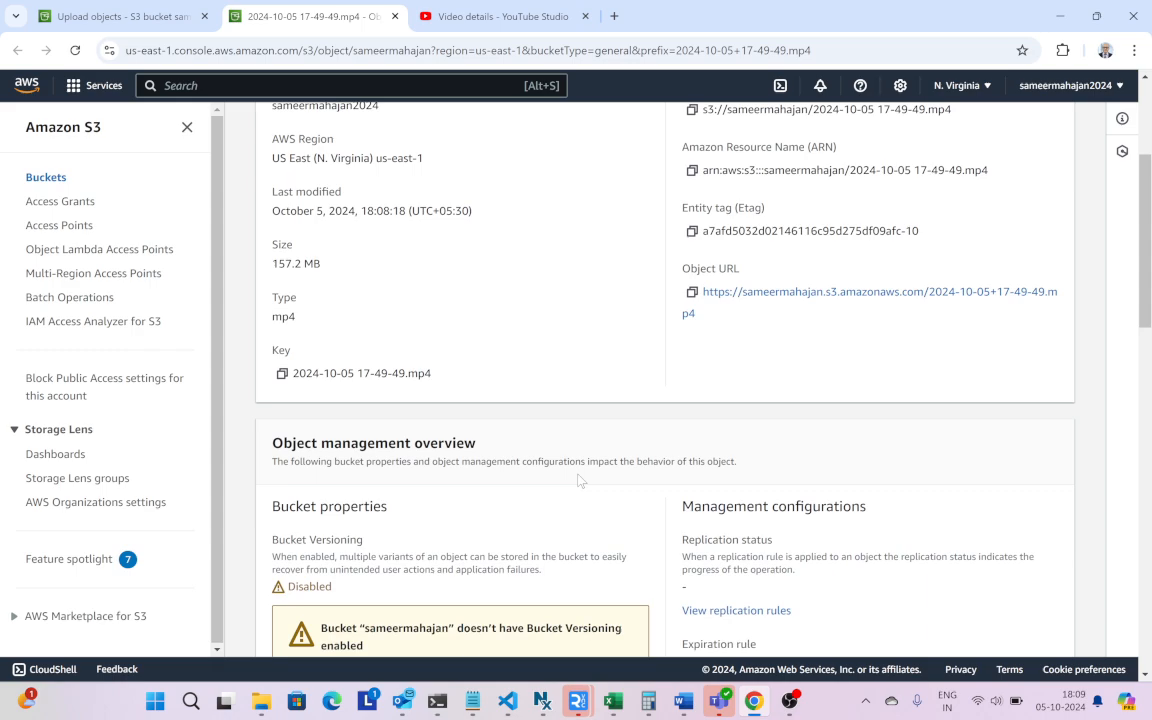
{"action": "scroll", "coordinate": [578, 480], "scroll_direction": "down", "scroll_amount": 5}
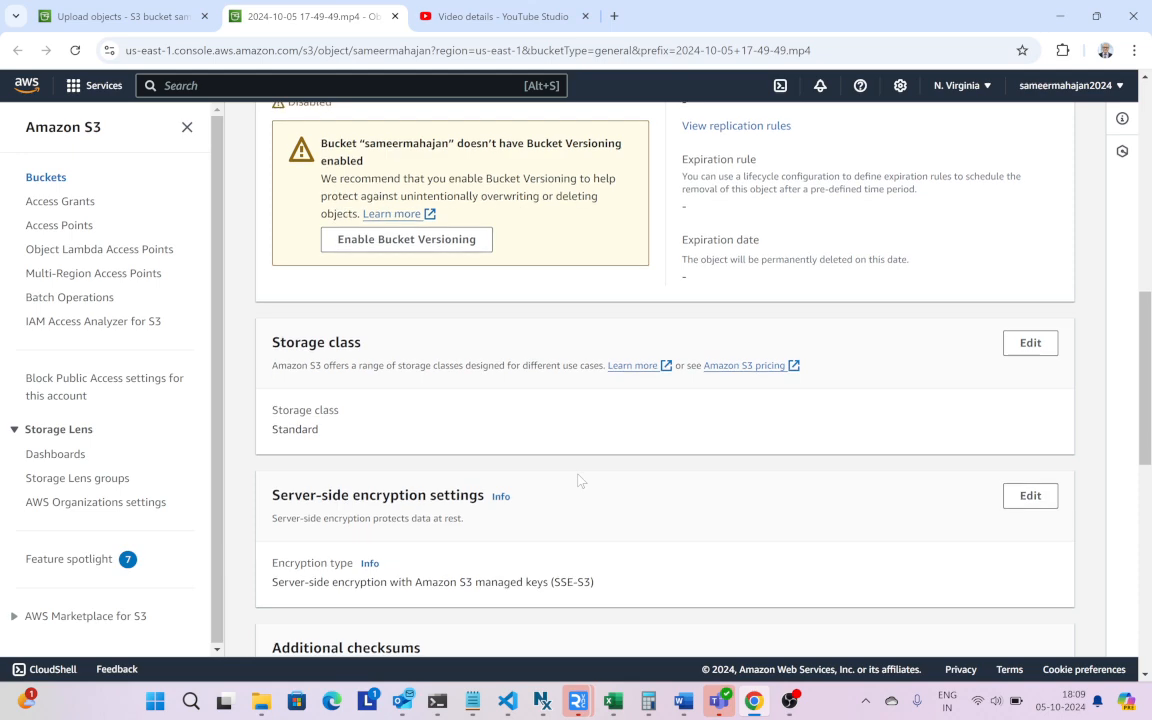
{"action": "scroll", "coordinate": [578, 480], "scroll_direction": "up", "scroll_amount": 7}
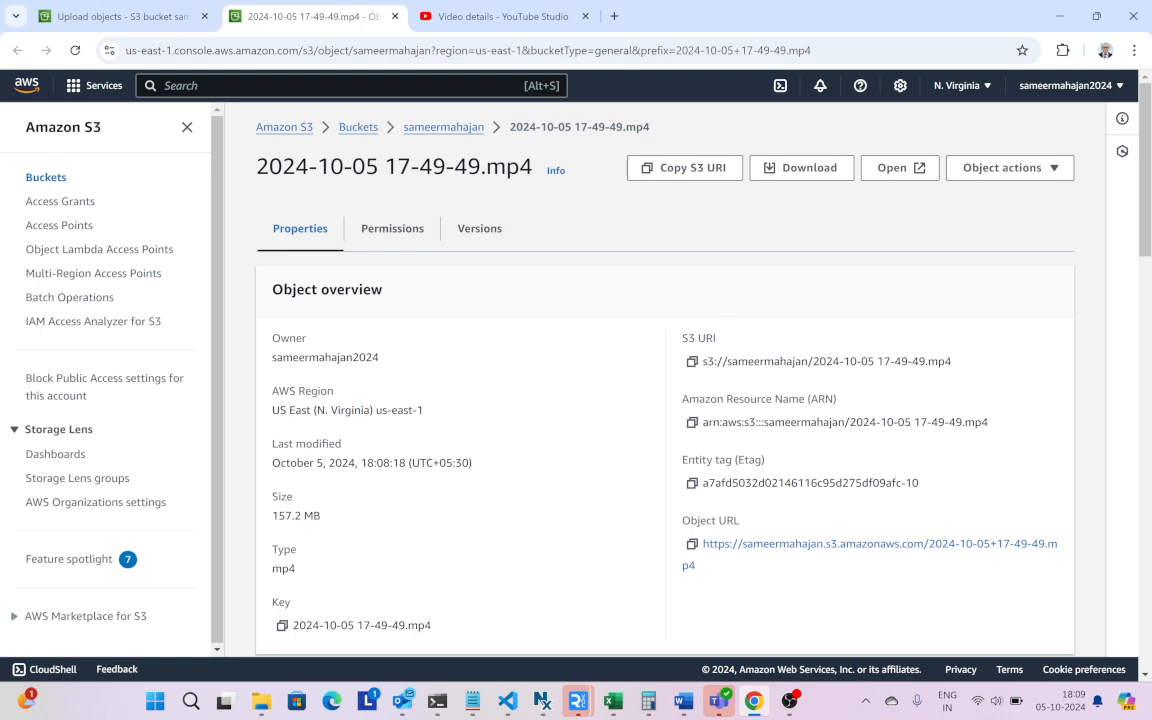
{"action": "triple_click", "coordinate": [827, 362]}
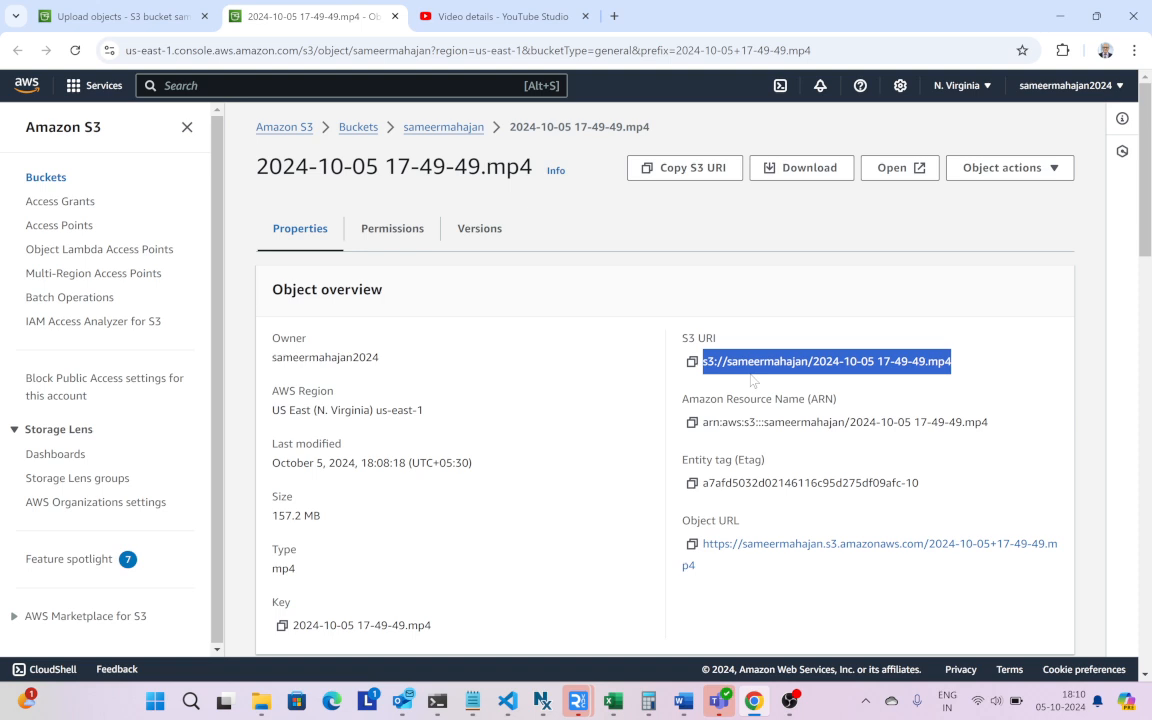
{"action": "left_click", "coordinate": [818, 168]}
{"action": "left_click", "coordinate": [1076, 50]}
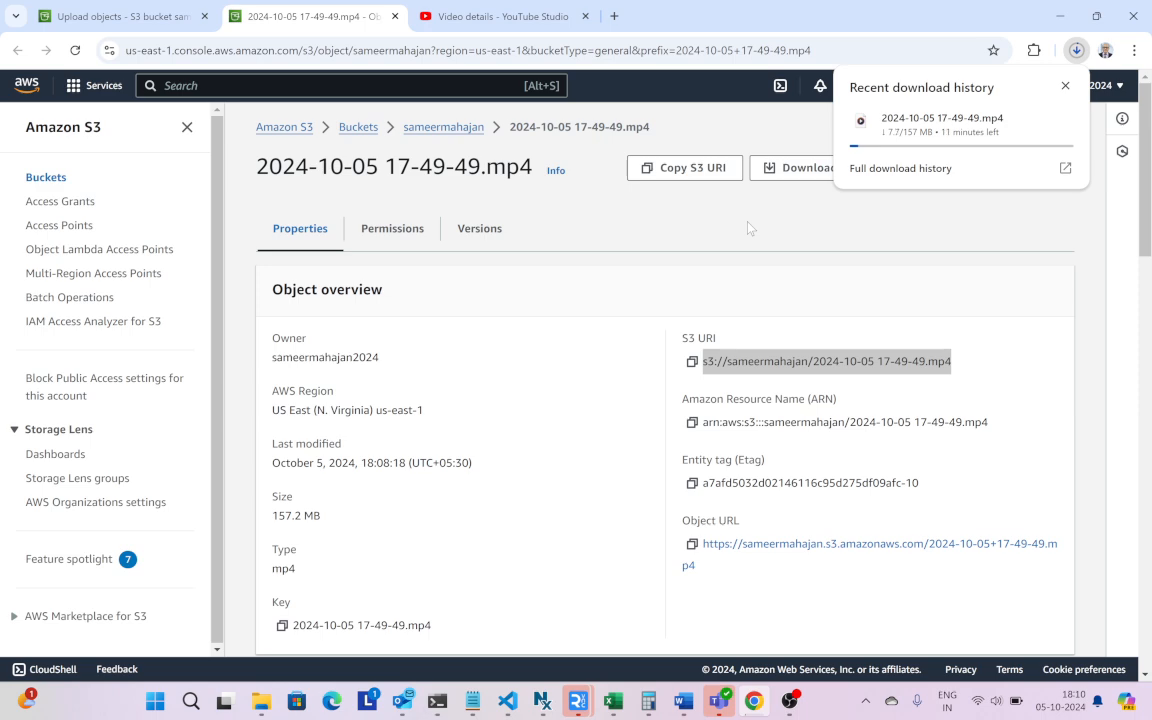
- Return to the bucket, upload the image Birthday.jpg from the Pictures folder and check the upload status
{"action": "left_click", "coordinate": [419, 130]}
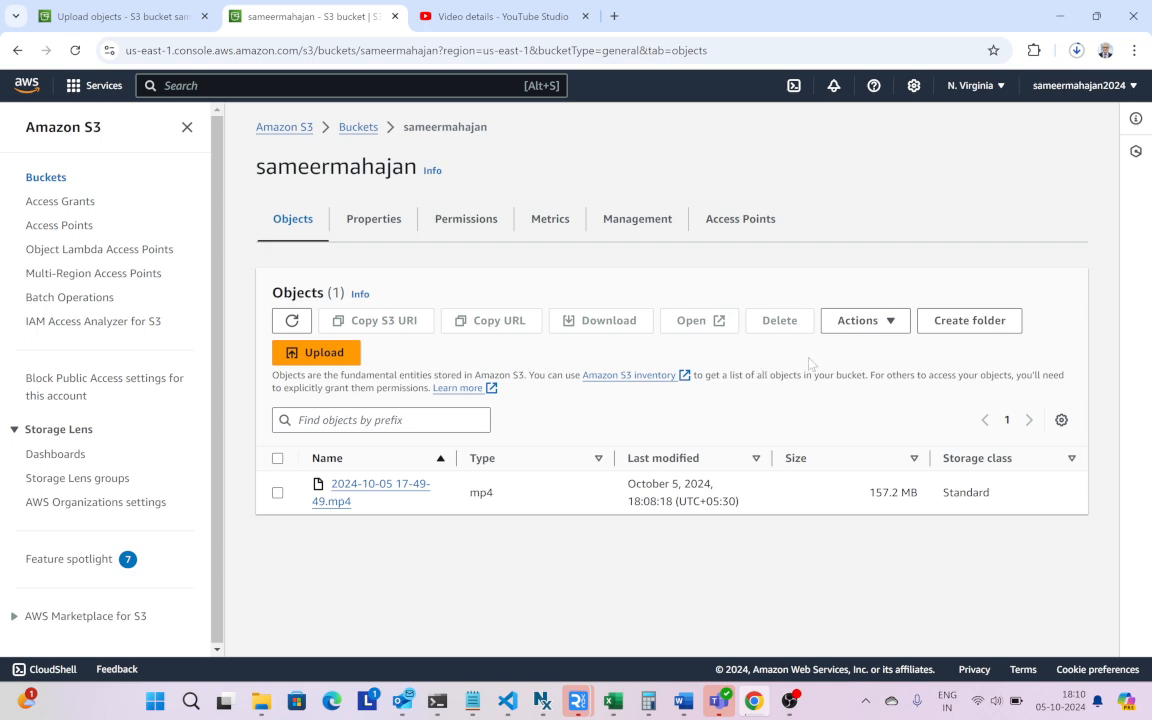
{"action": "left_click", "coordinate": [330, 353]}
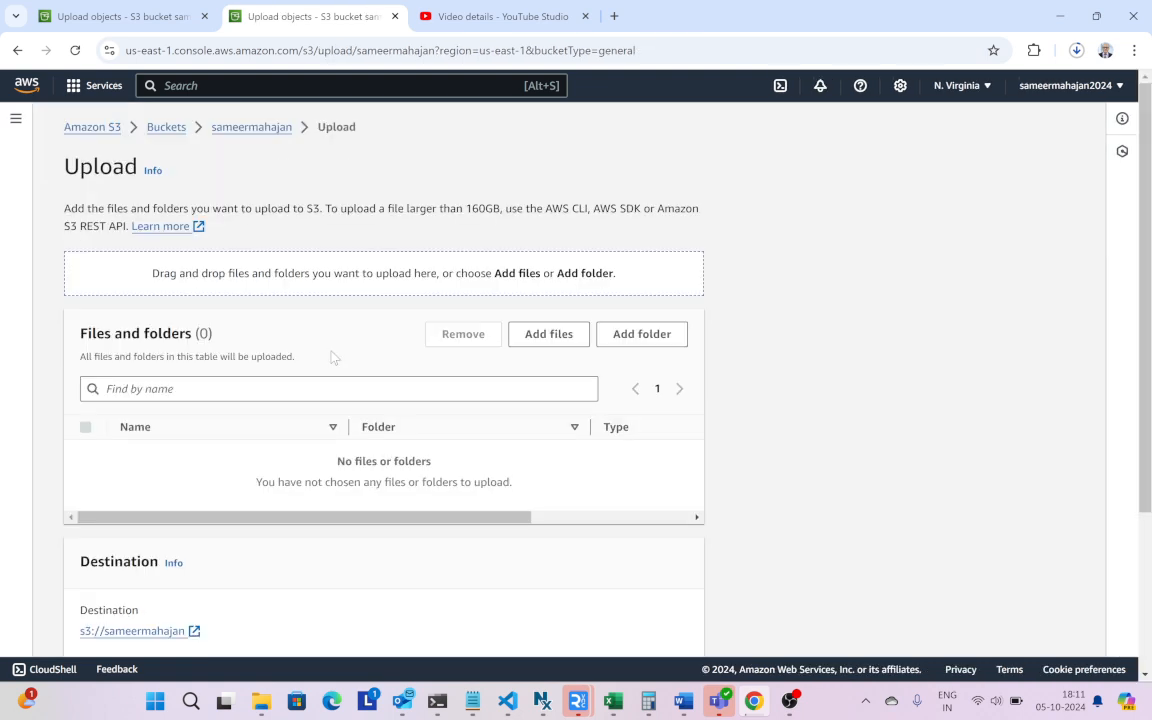
{"action": "left_click", "coordinate": [545, 335]}
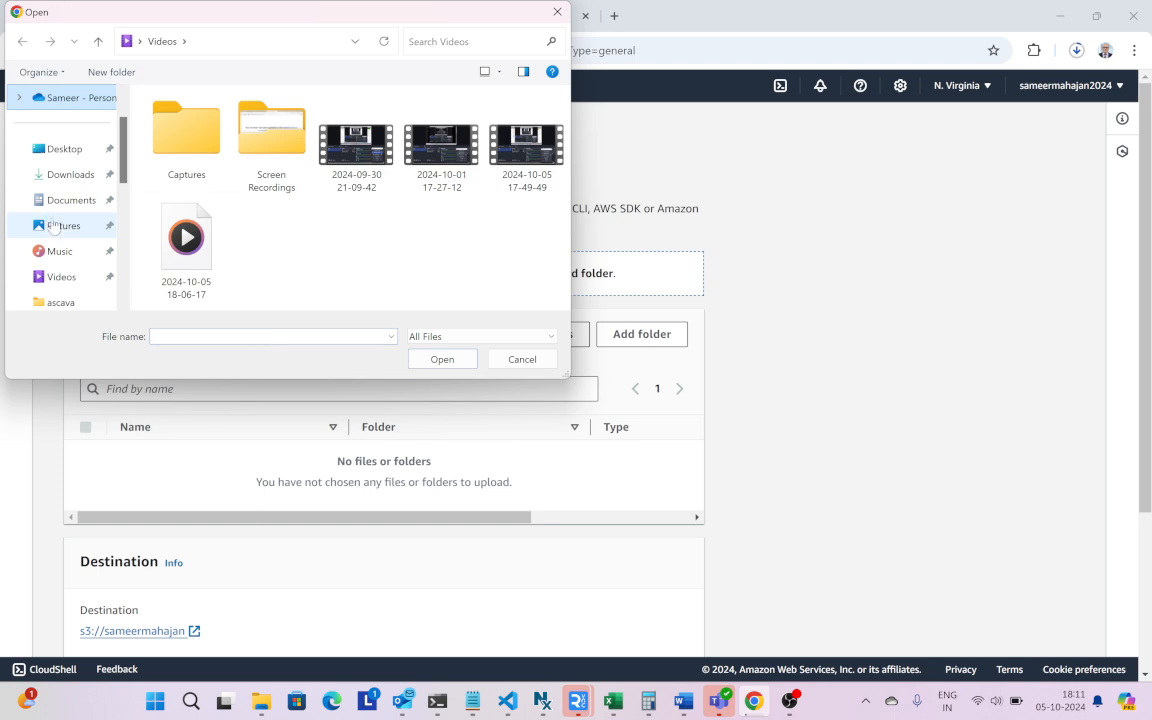
{"action": "right_click", "coordinate": [55, 226]}
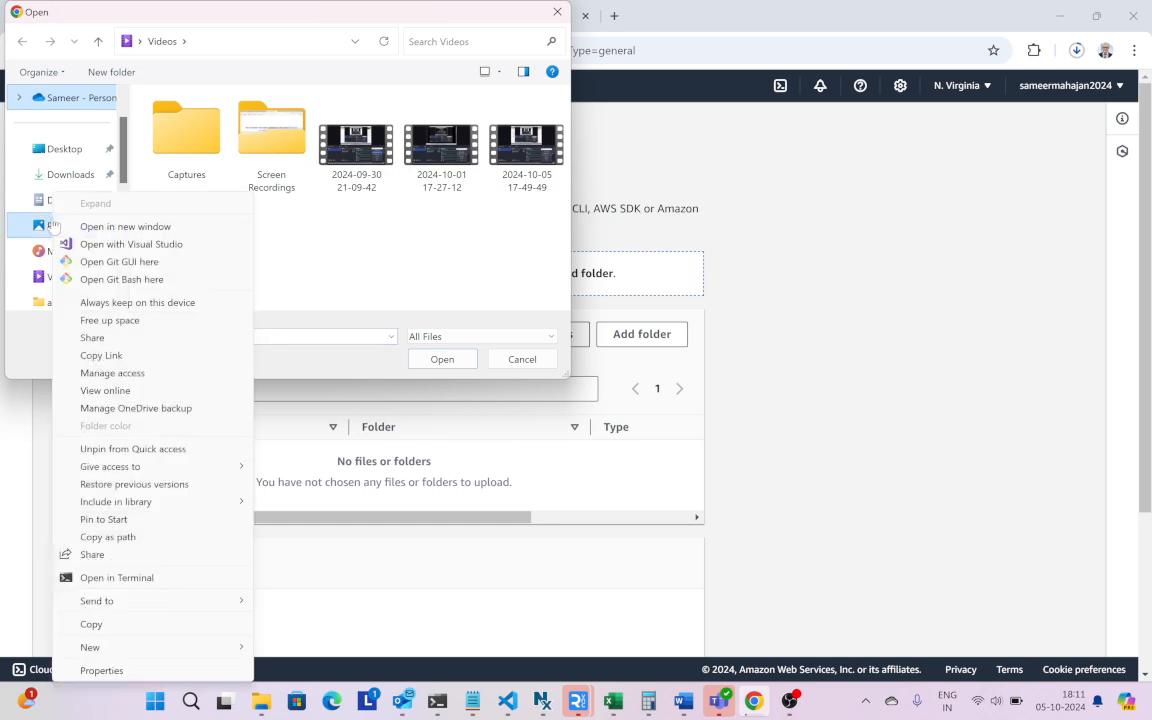
{"action": "left_click", "coordinate": [275, 257]}
{"action": "left_click", "coordinate": [57, 226]}
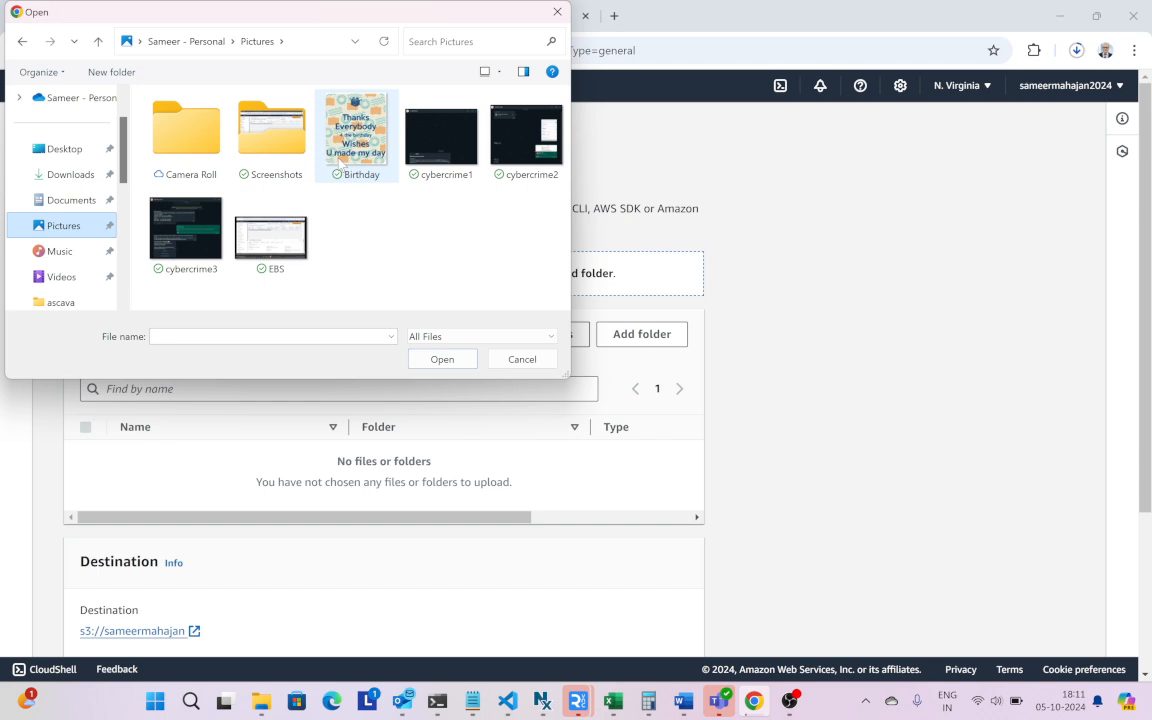
{"action": "left_click", "coordinate": [341, 161]}
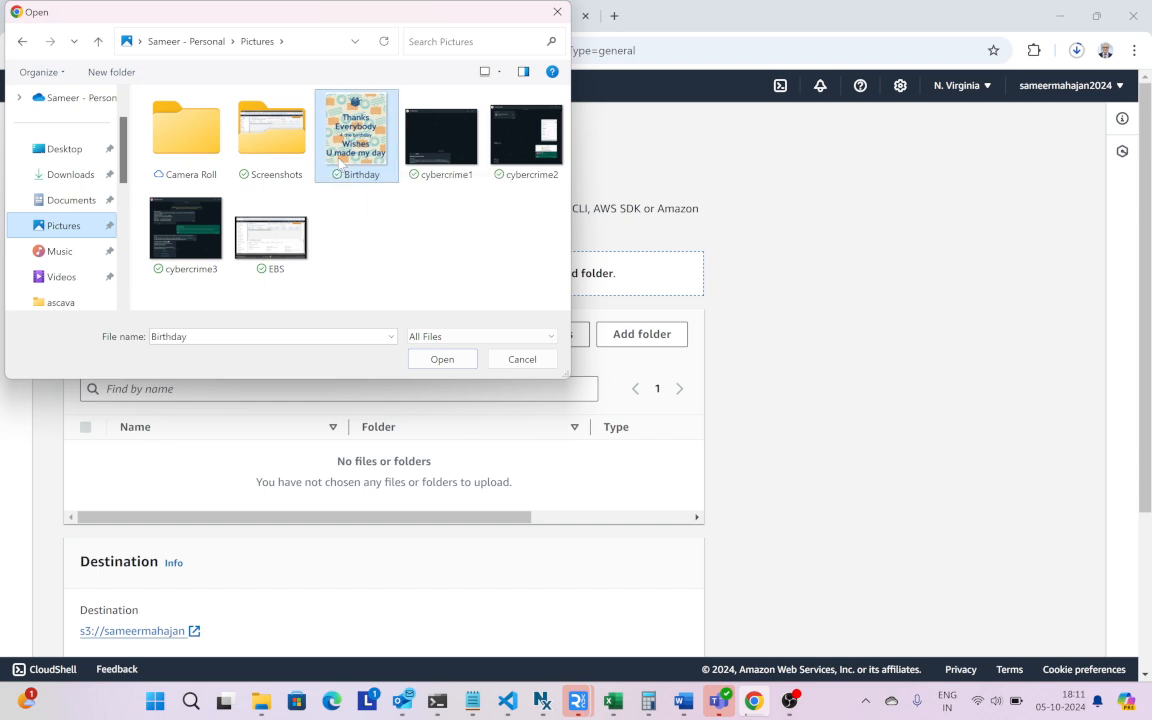
{"action": "left_click", "coordinate": [435, 362]}
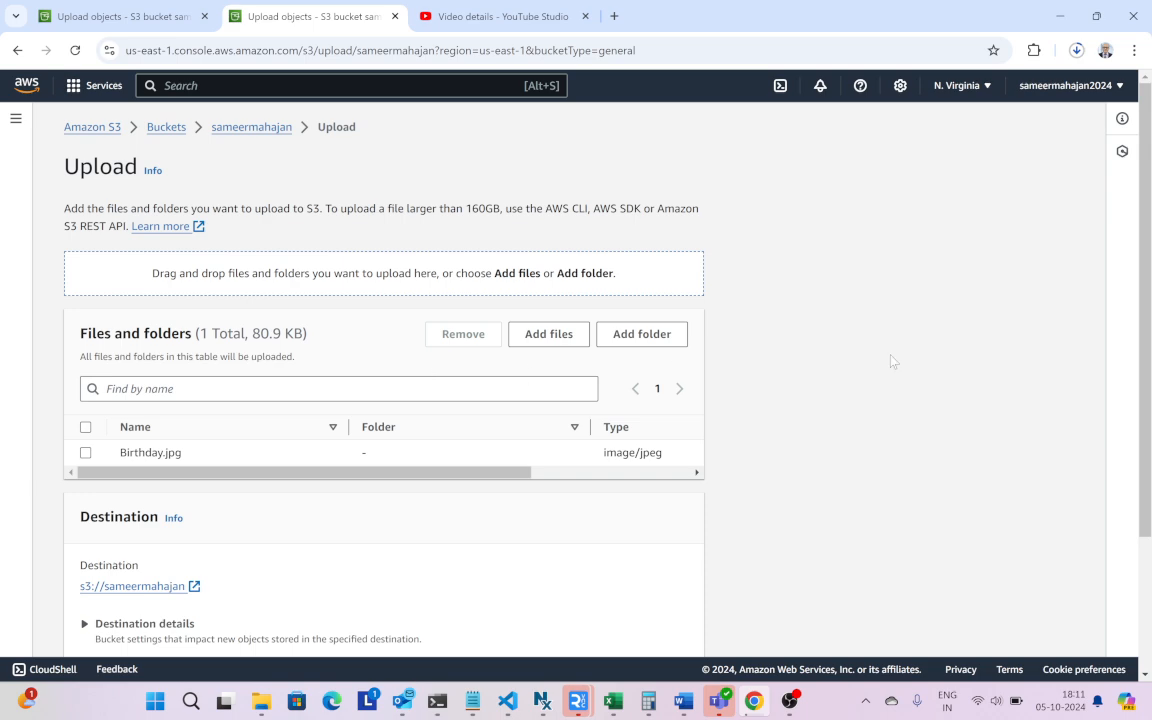
{"action": "scroll", "coordinate": [892, 360], "scroll_direction": "down", "scroll_amount": 3}
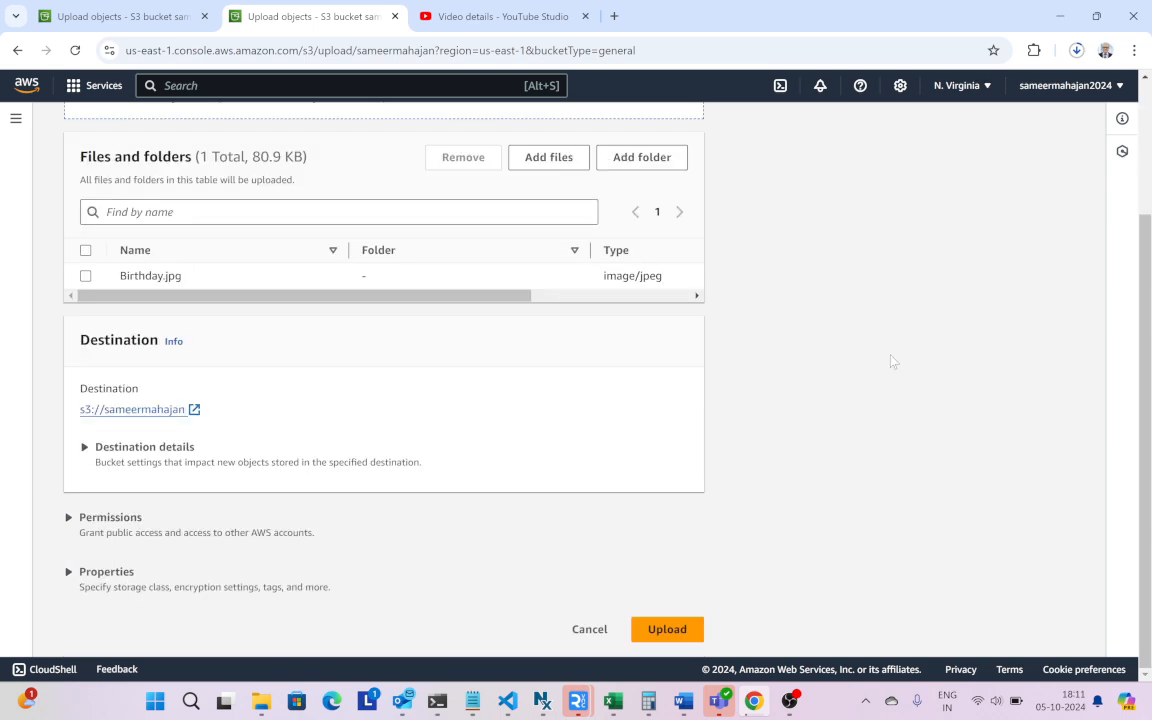
{"action": "left_click", "coordinate": [652, 630]}
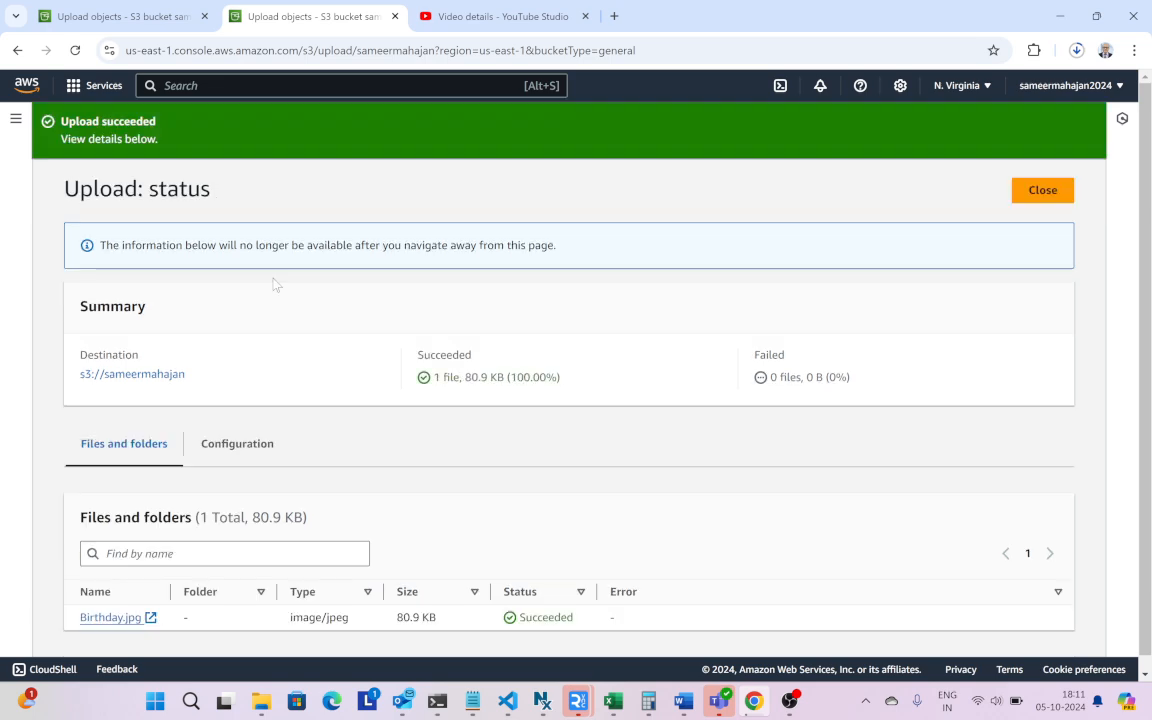
{"action": "scroll", "coordinate": [275, 280], "scroll_direction": "down", "scroll_amount": 1}
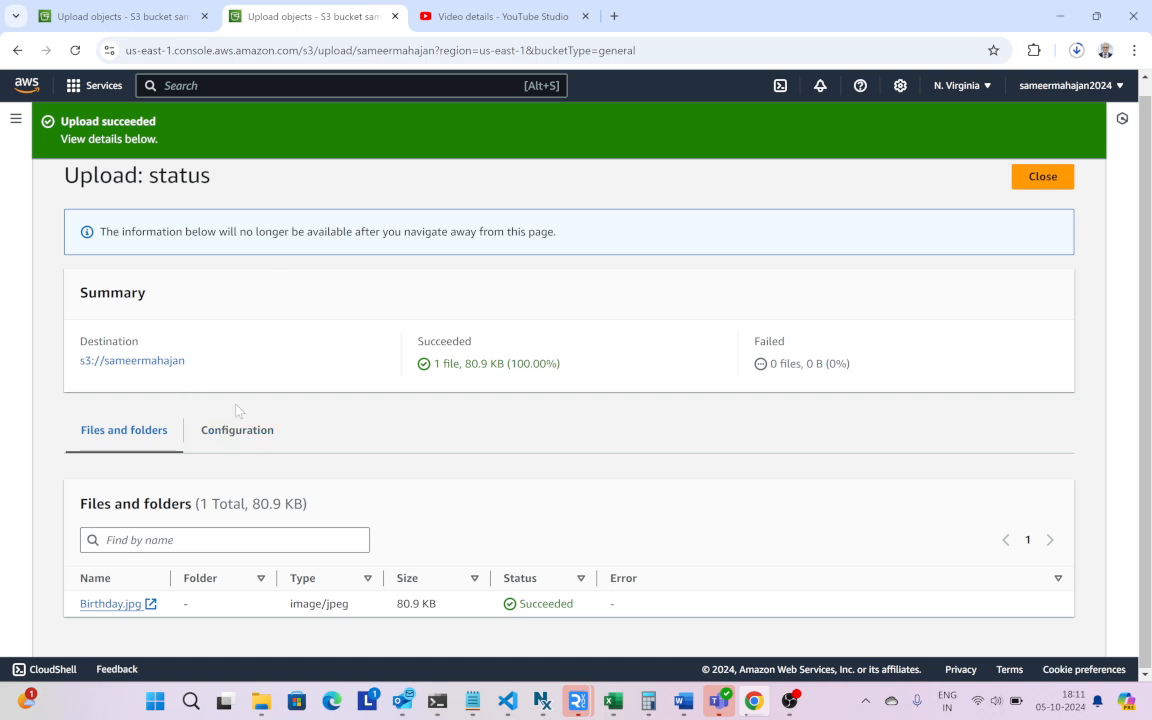
- Return to the bucket's object list and check the video's progress in the recent download history
{"action": "scroll", "coordinate": [293, 292], "scroll_direction": "up", "scroll_amount": 1}
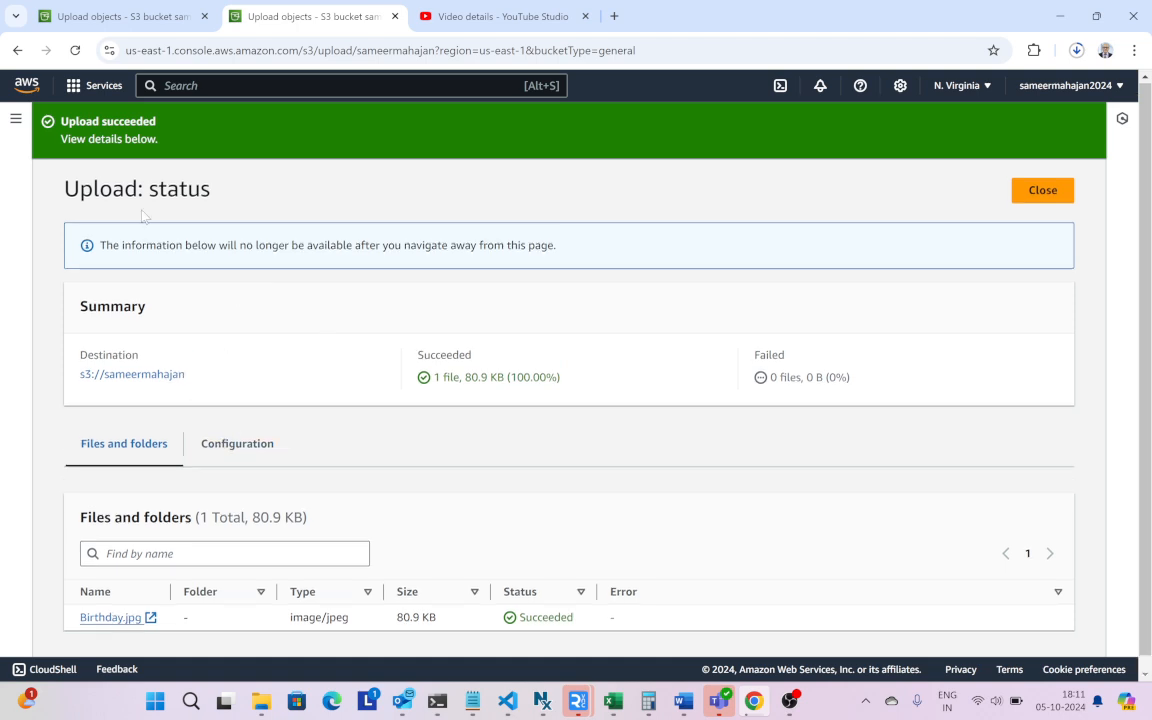
{"action": "left_click", "coordinate": [123, 379]}
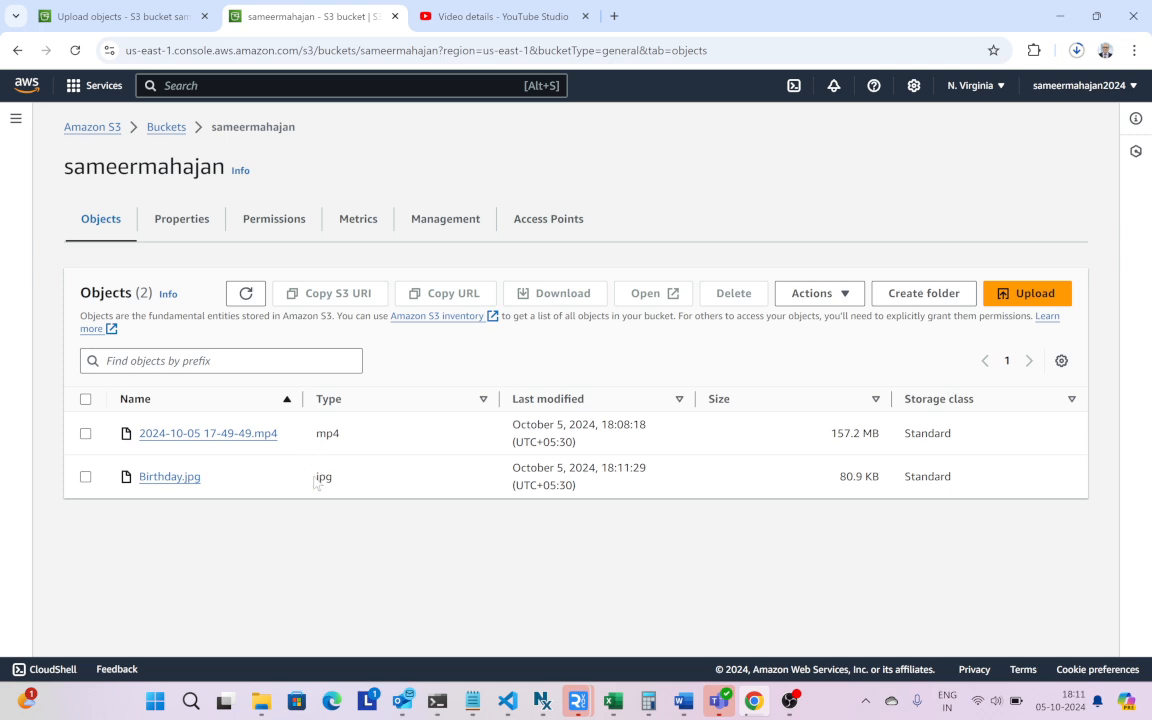
{"action": "left_click", "coordinate": [1076, 50]}
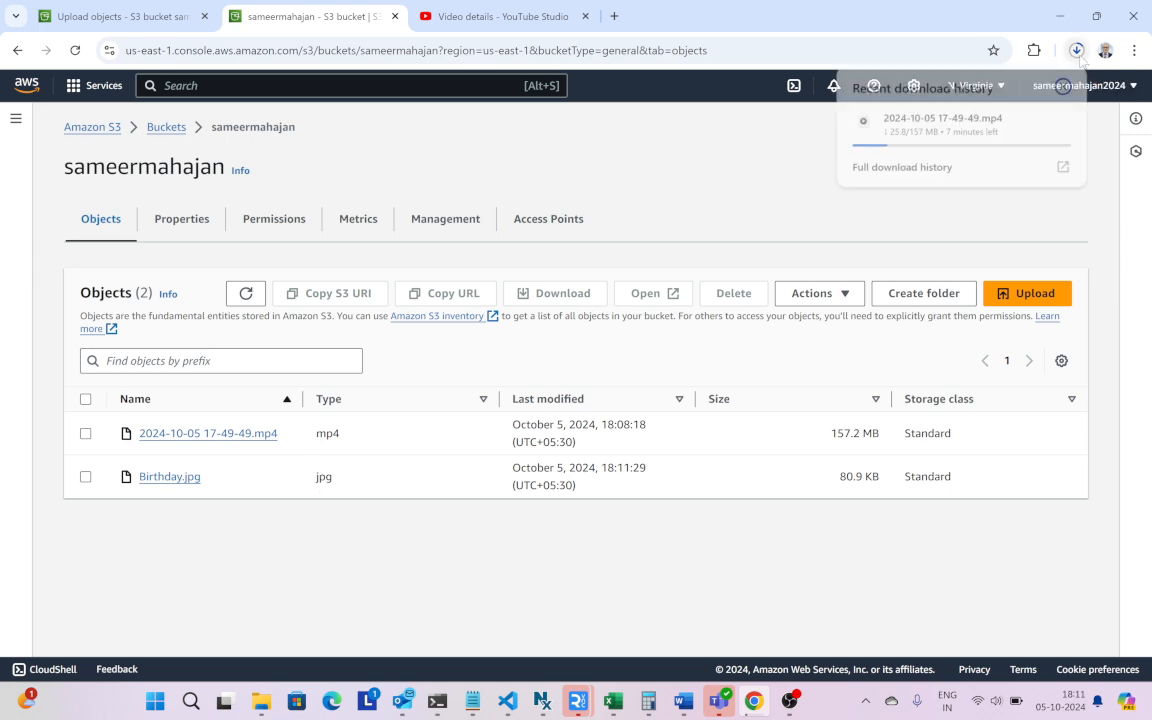
{"action": "left_click", "coordinate": [196, 579]}
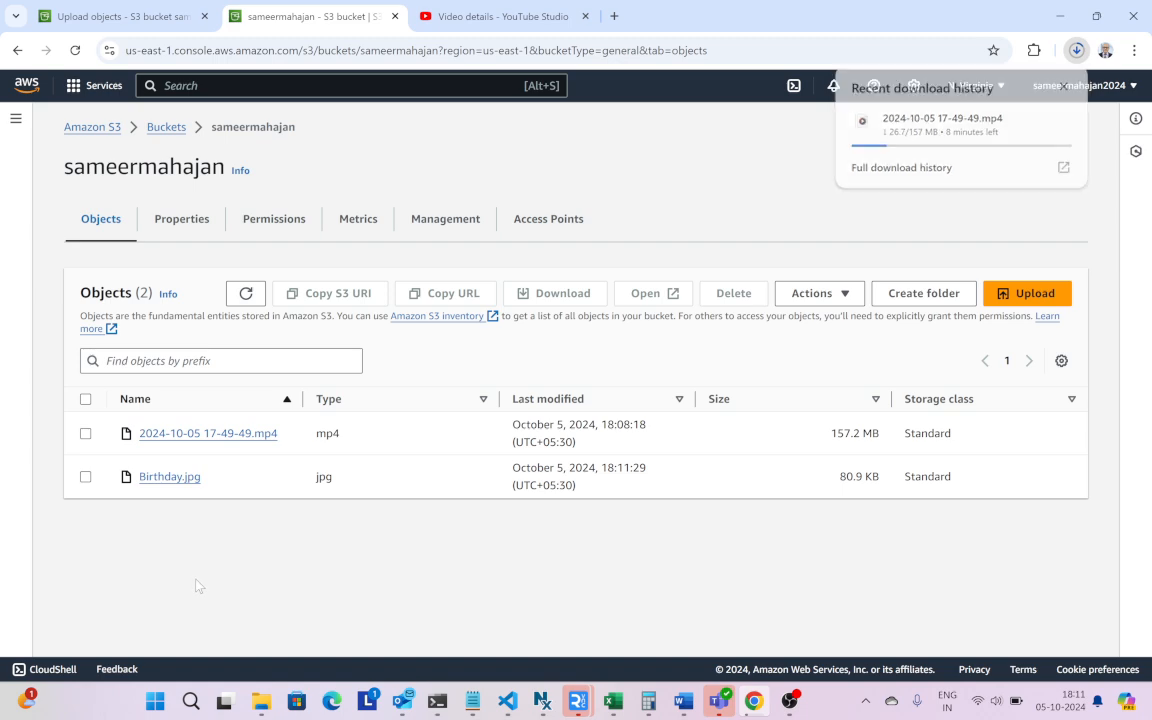
- Download the Birthday.jpg object from its details page and open the downloaded image for viewing
{"action": "left_click", "coordinate": [168, 480]}
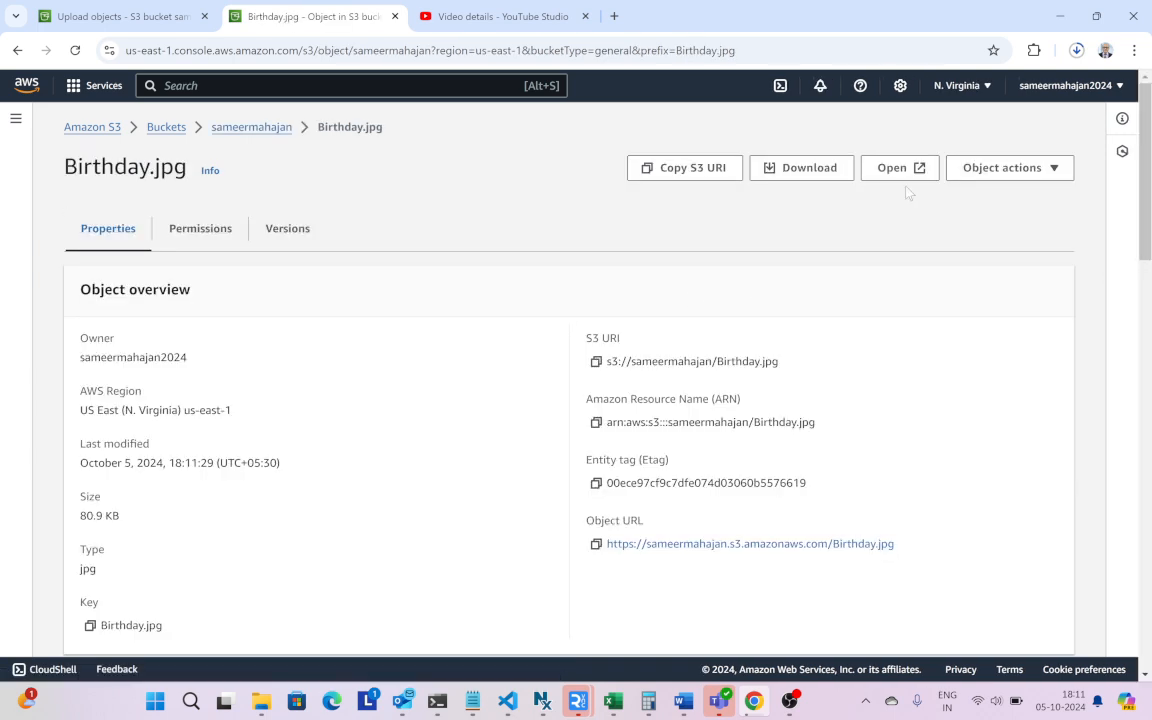
{"action": "left_click", "coordinate": [799, 168]}
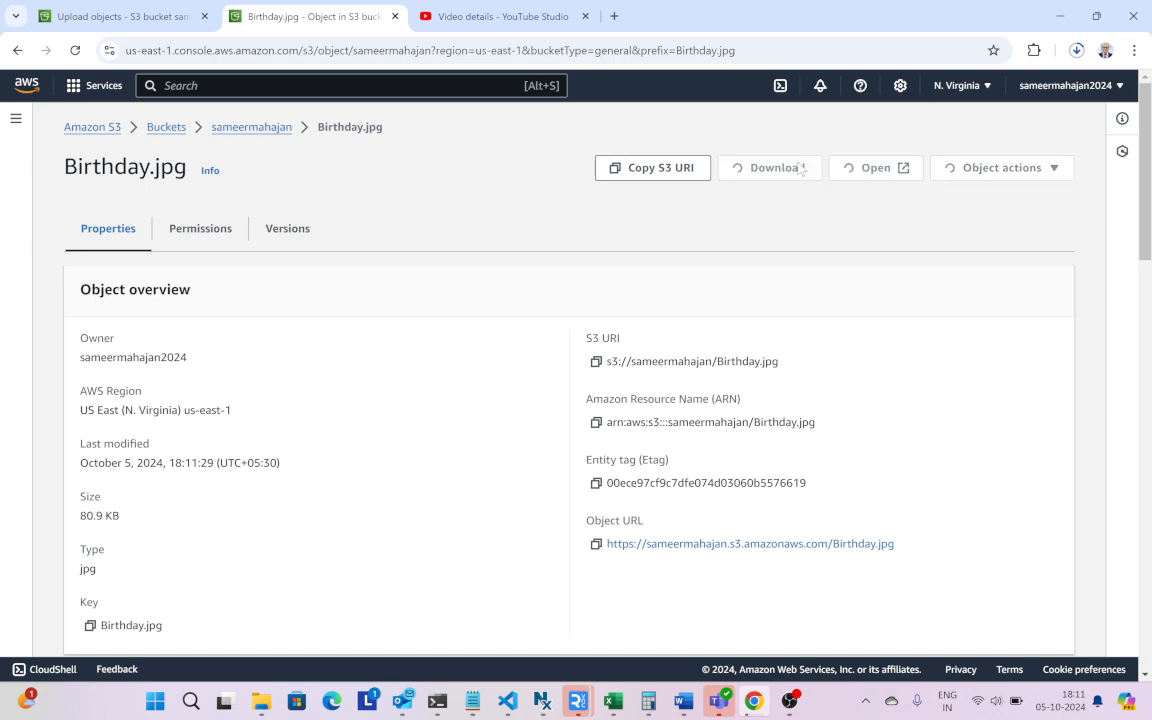
{"action": "left_click", "coordinate": [1076, 51]}
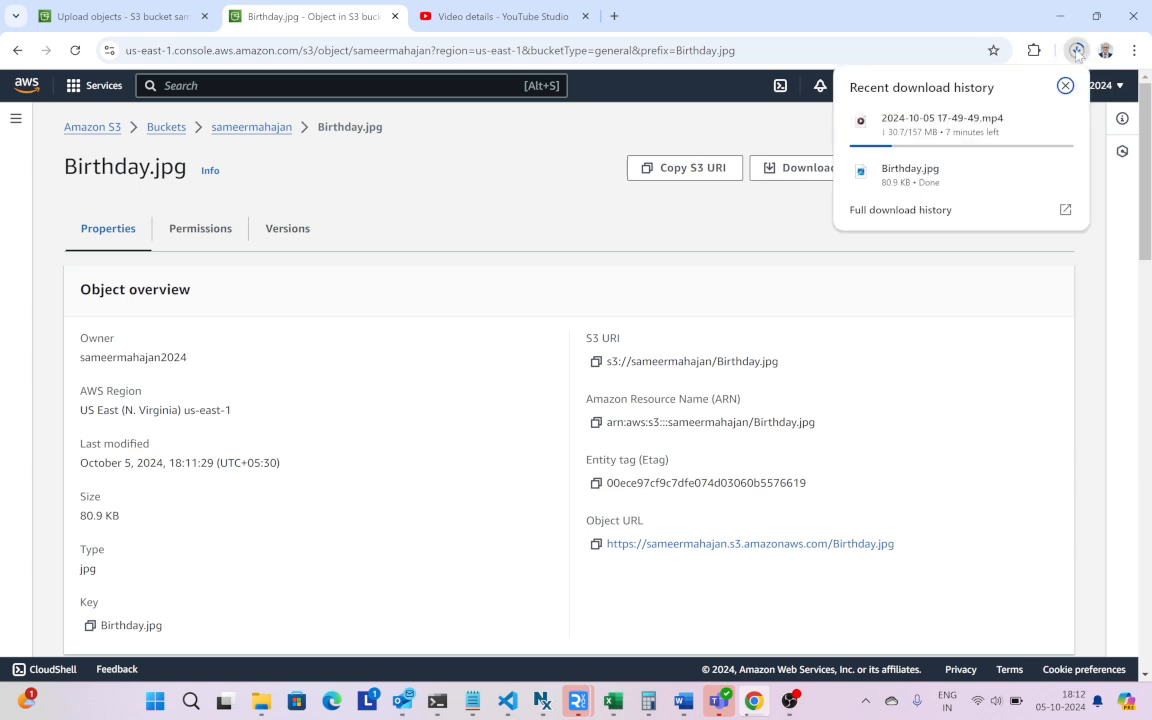
{"action": "left_click", "coordinate": [937, 176]}
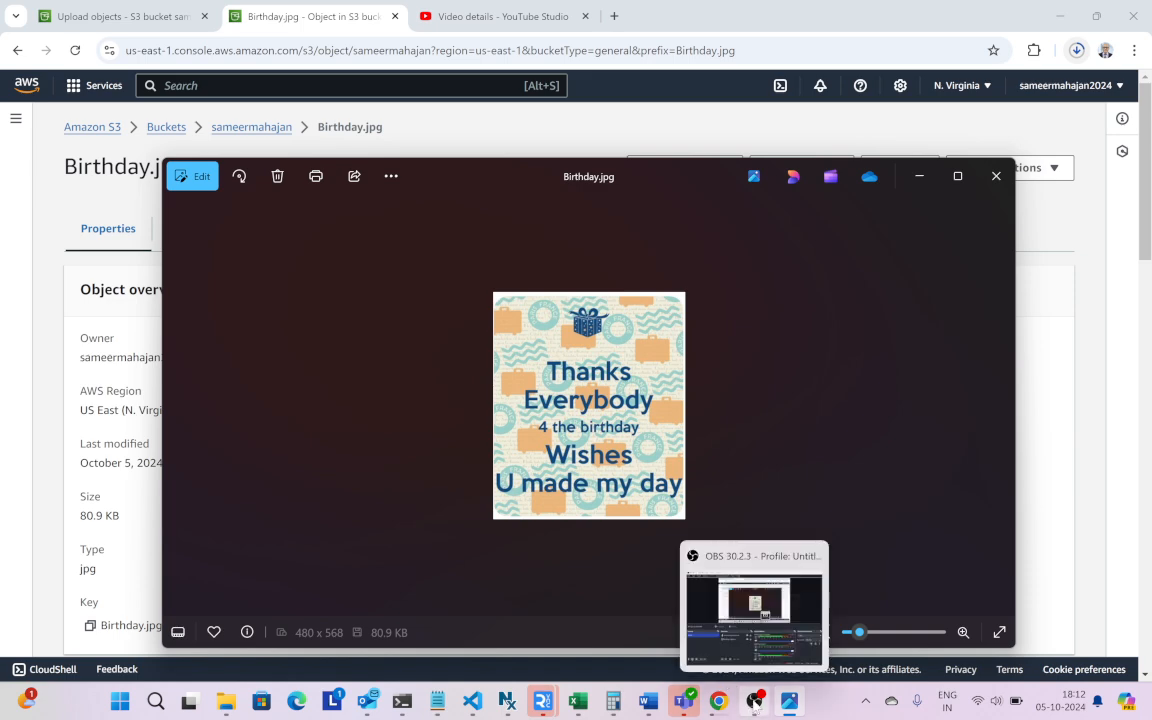
{"action": "left_click", "coordinate": [754, 703]}
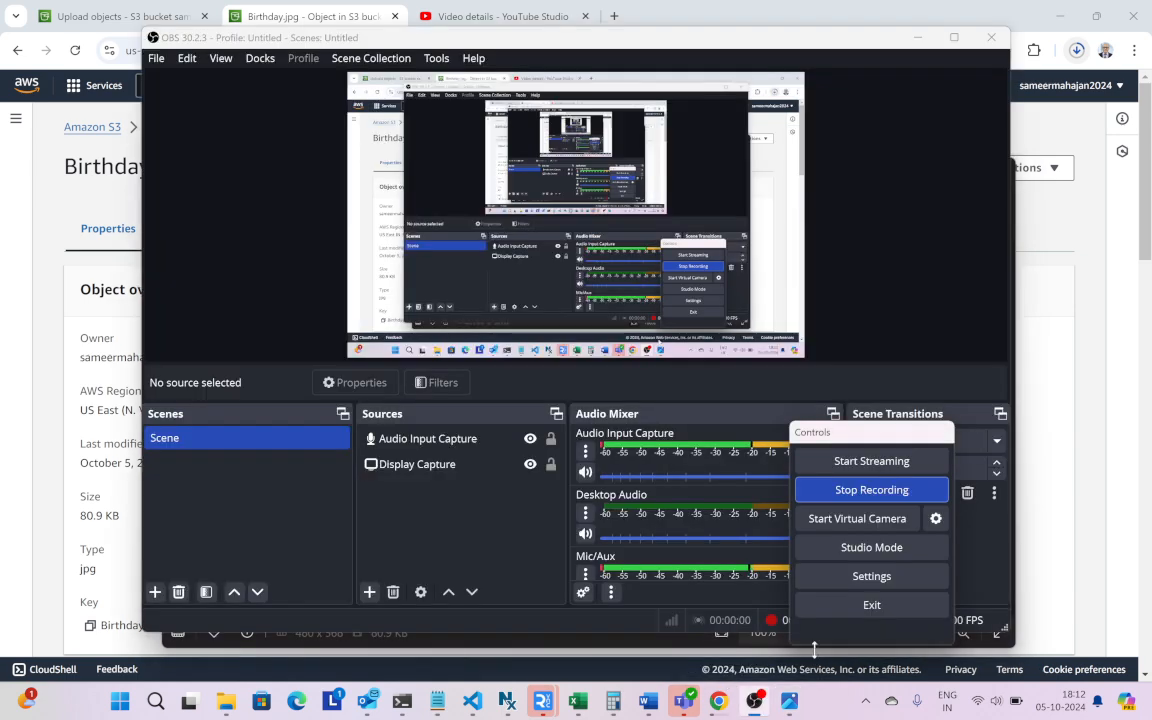